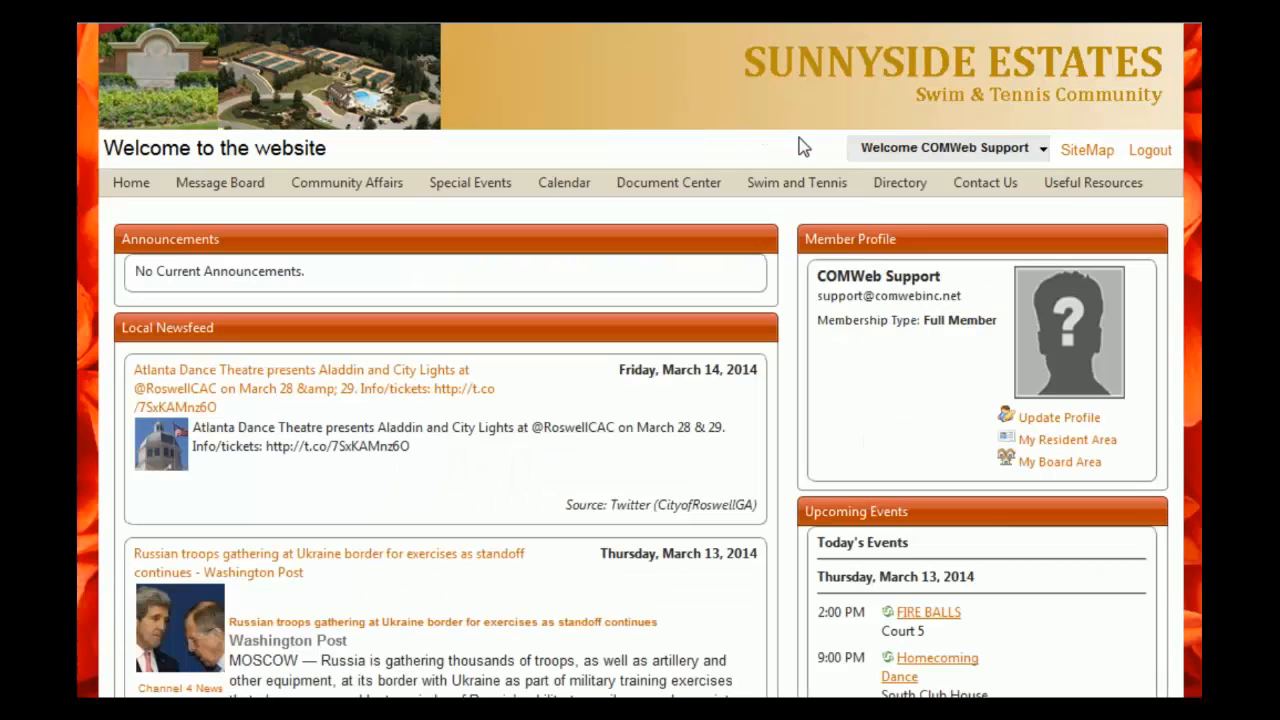
Open the site administration area and show the list of content categories.
left_click(955, 152)
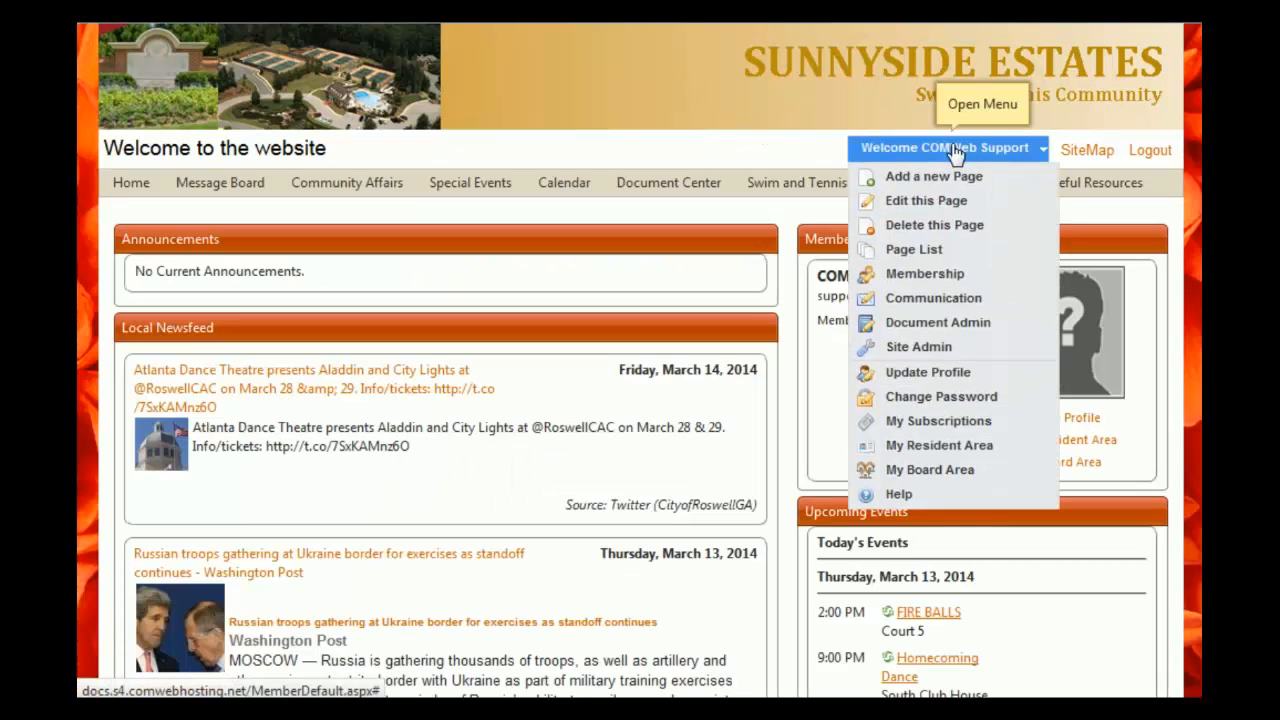
left_click(930, 350)
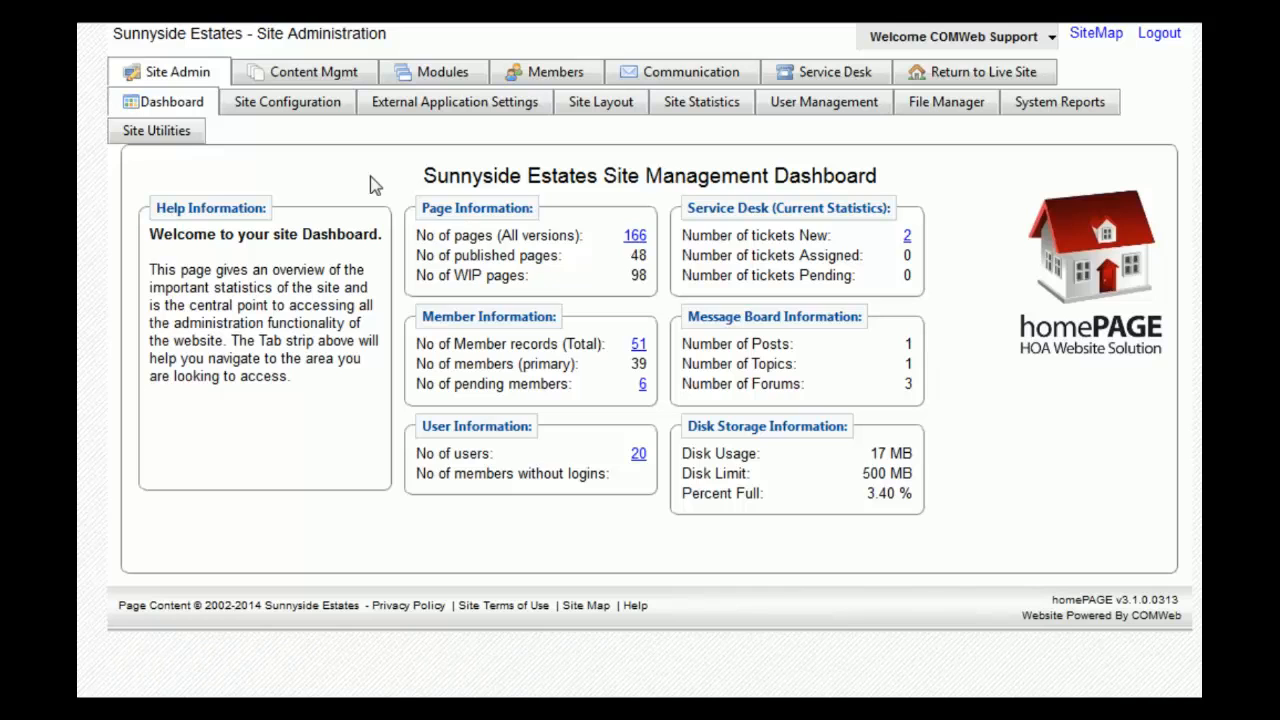
left_click(340, 75)
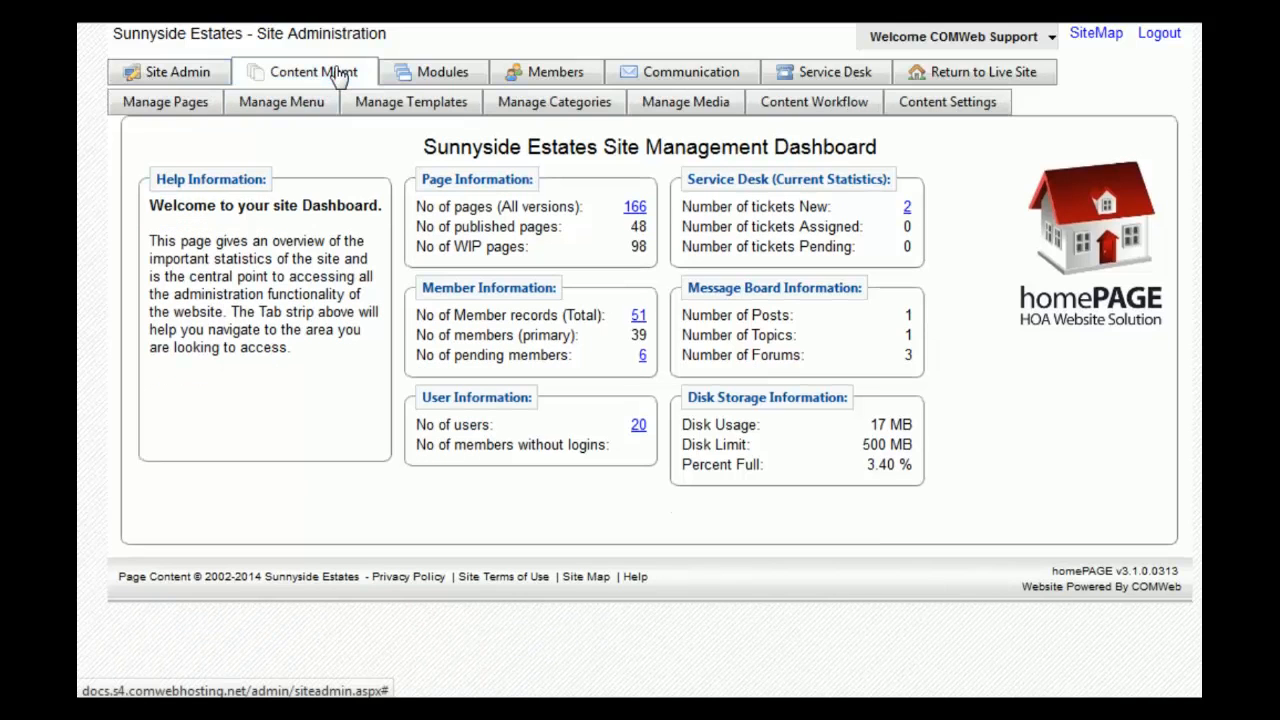
left_click(566, 112)
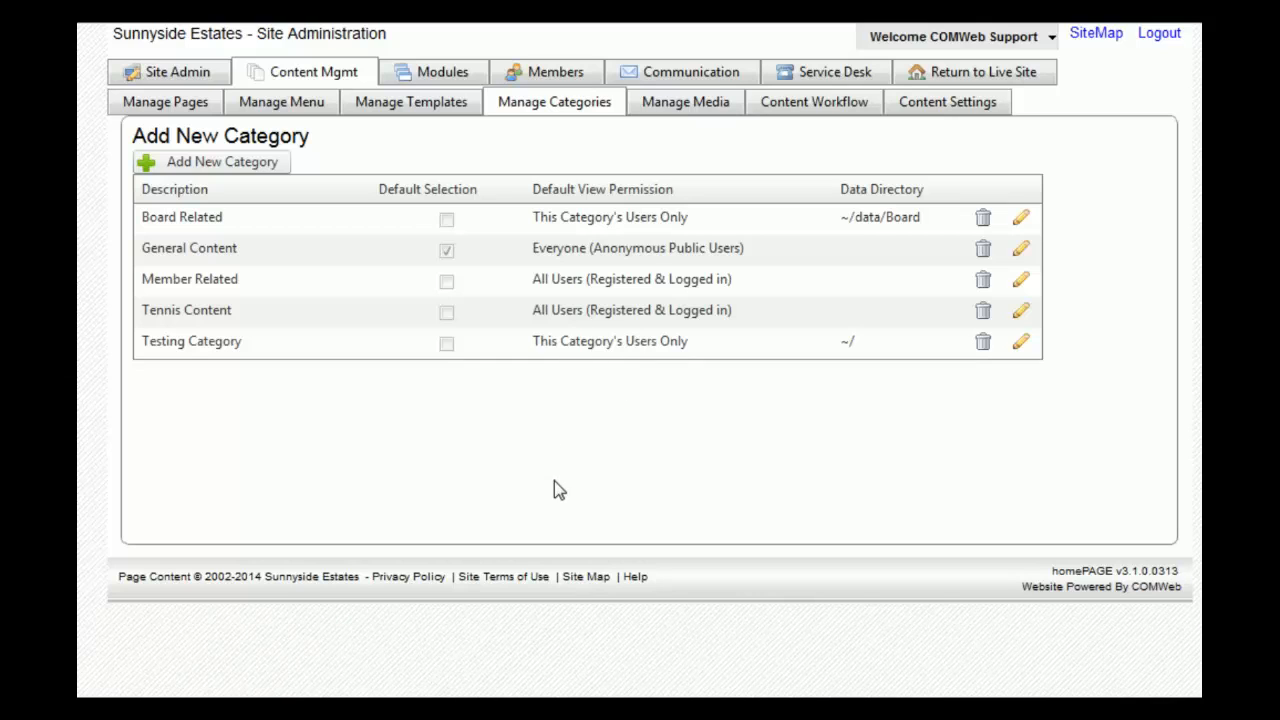
Start a new content category named Foxden Drive with default view permission Category's Users Only.
left_click(222, 164)
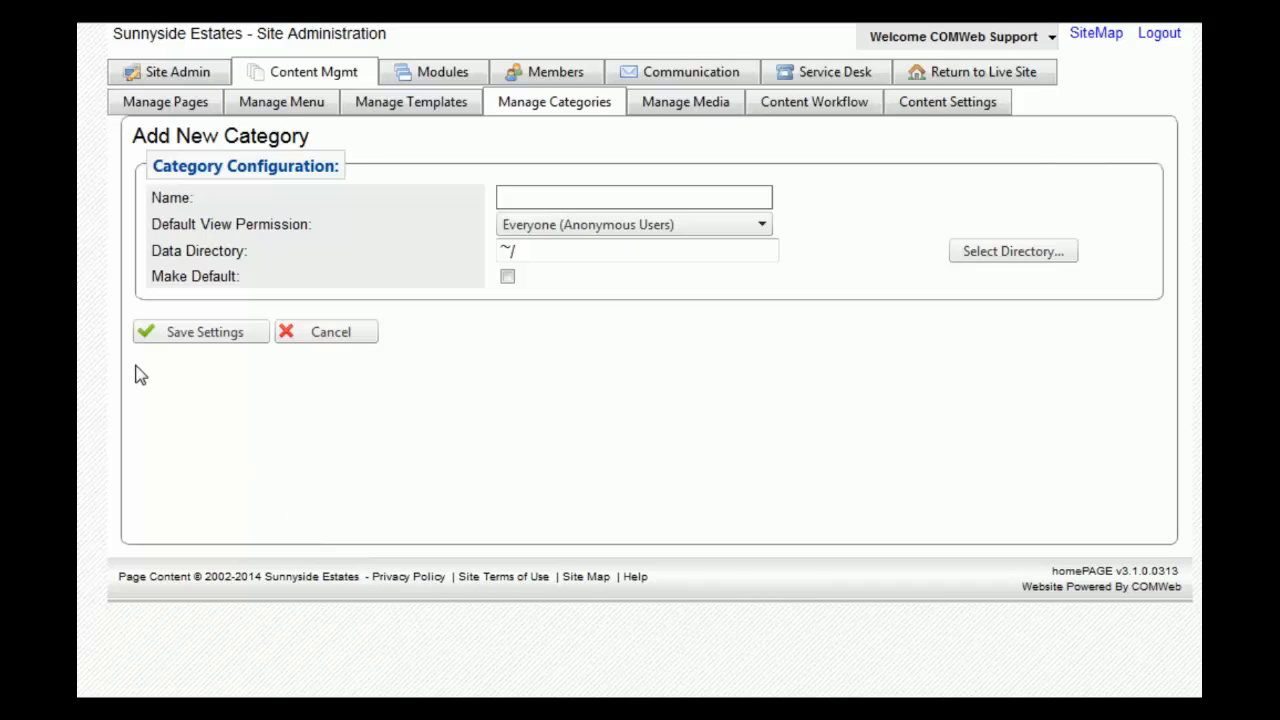
type("Foxden Drive")
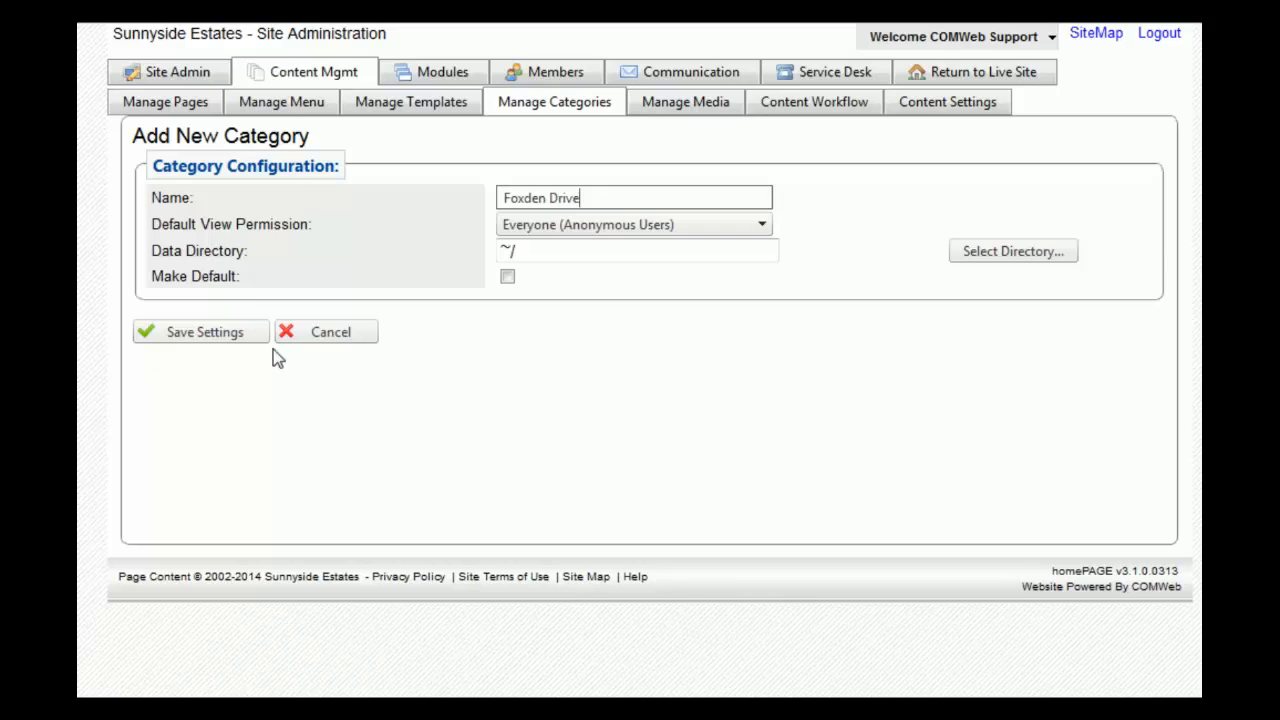
left_click(643, 229)
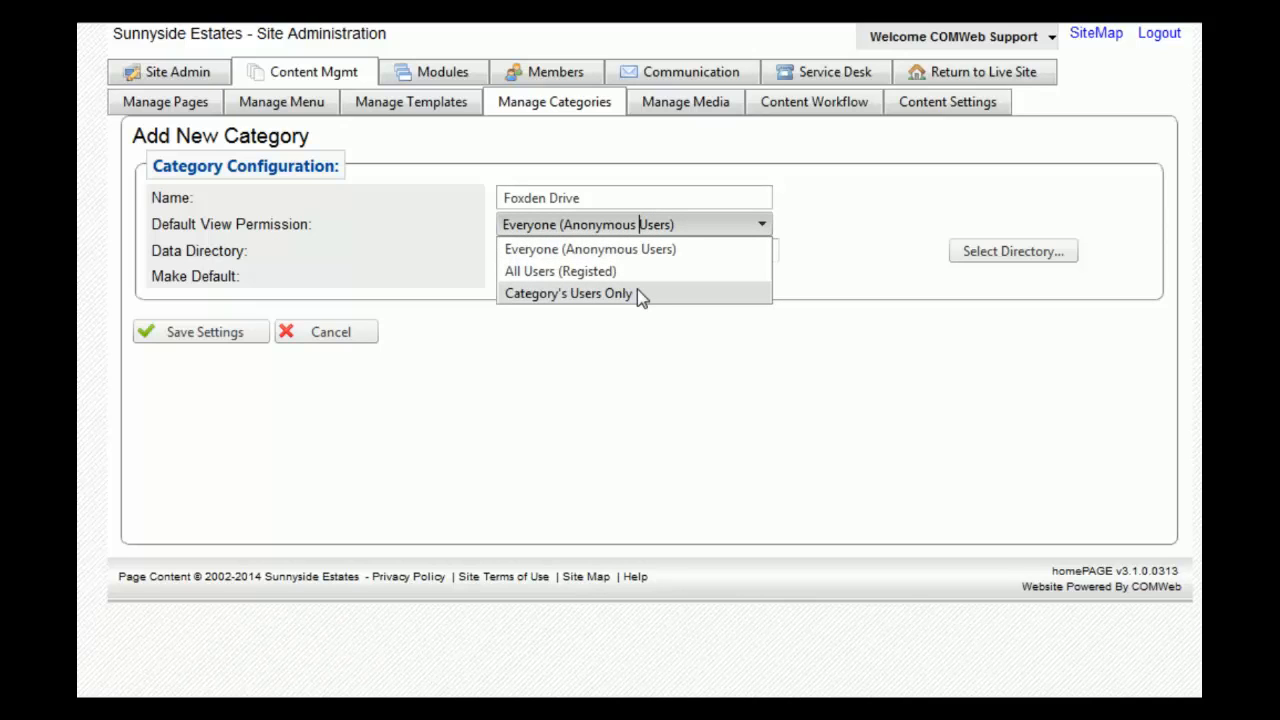
left_click(638, 291)
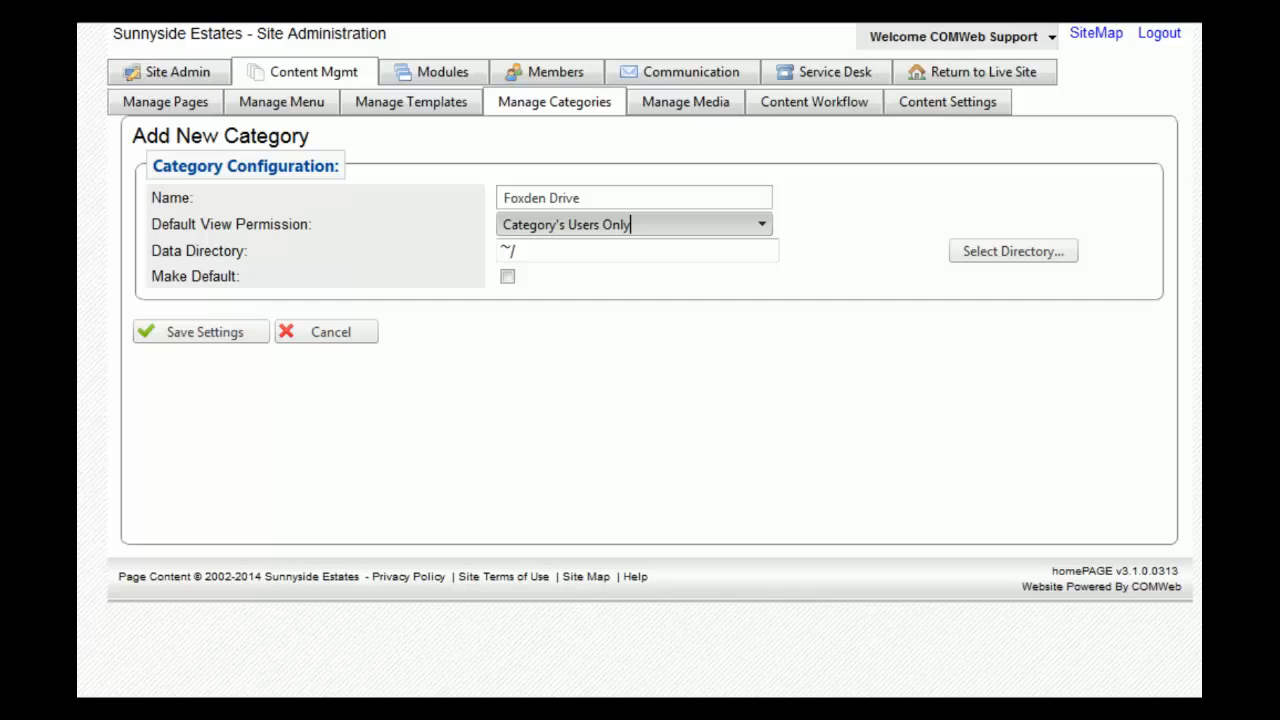
Set the new category's data directory to the Board folder under data and save the category.
left_click(1027, 261)
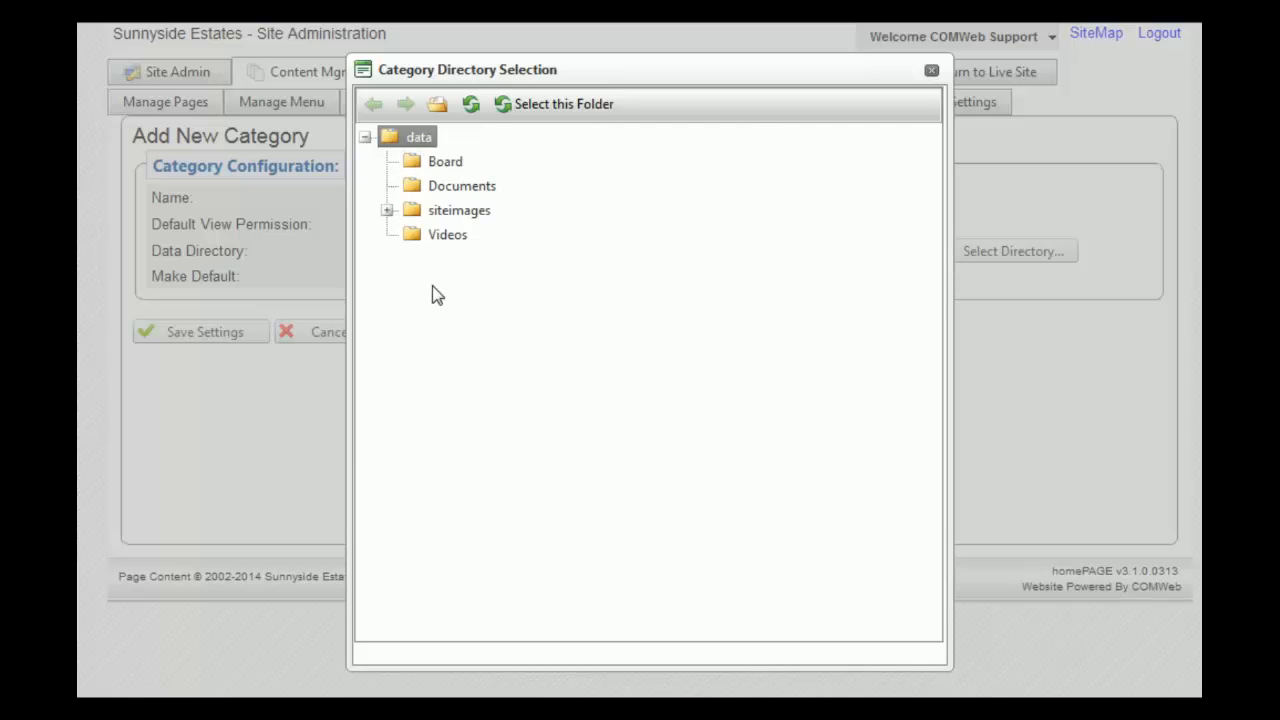
left_click(434, 170)
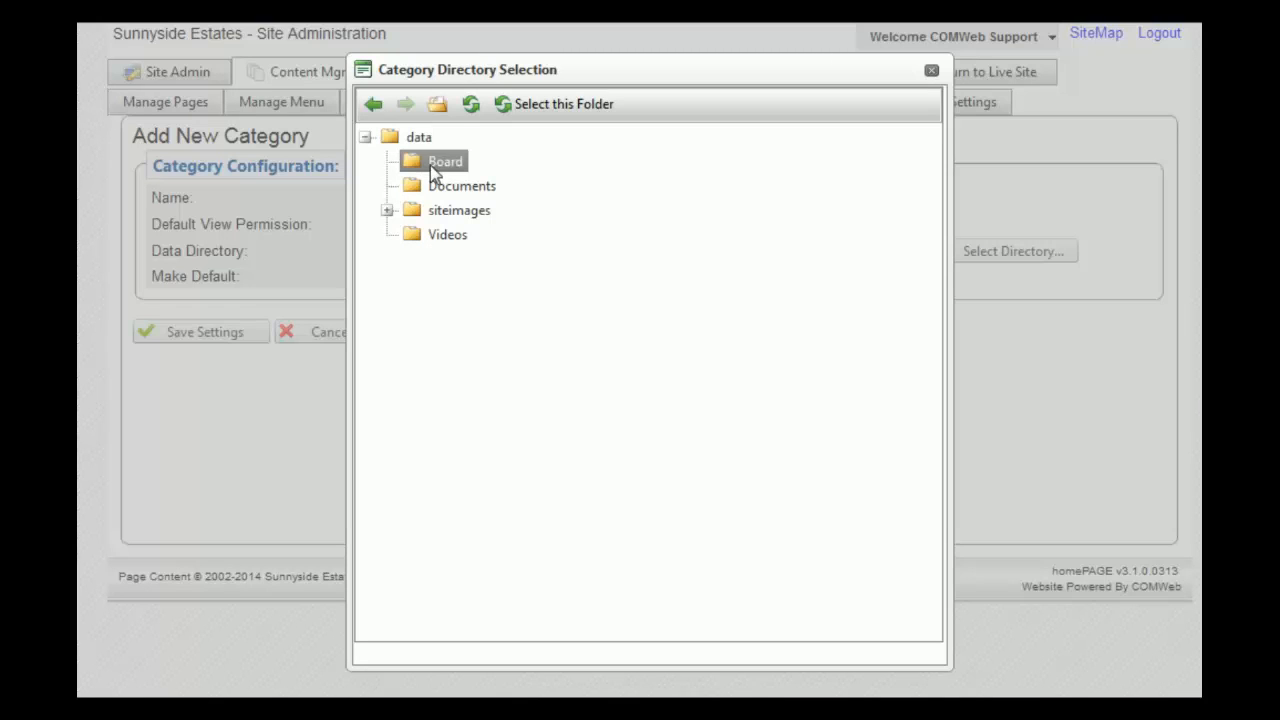
left_click(565, 104)
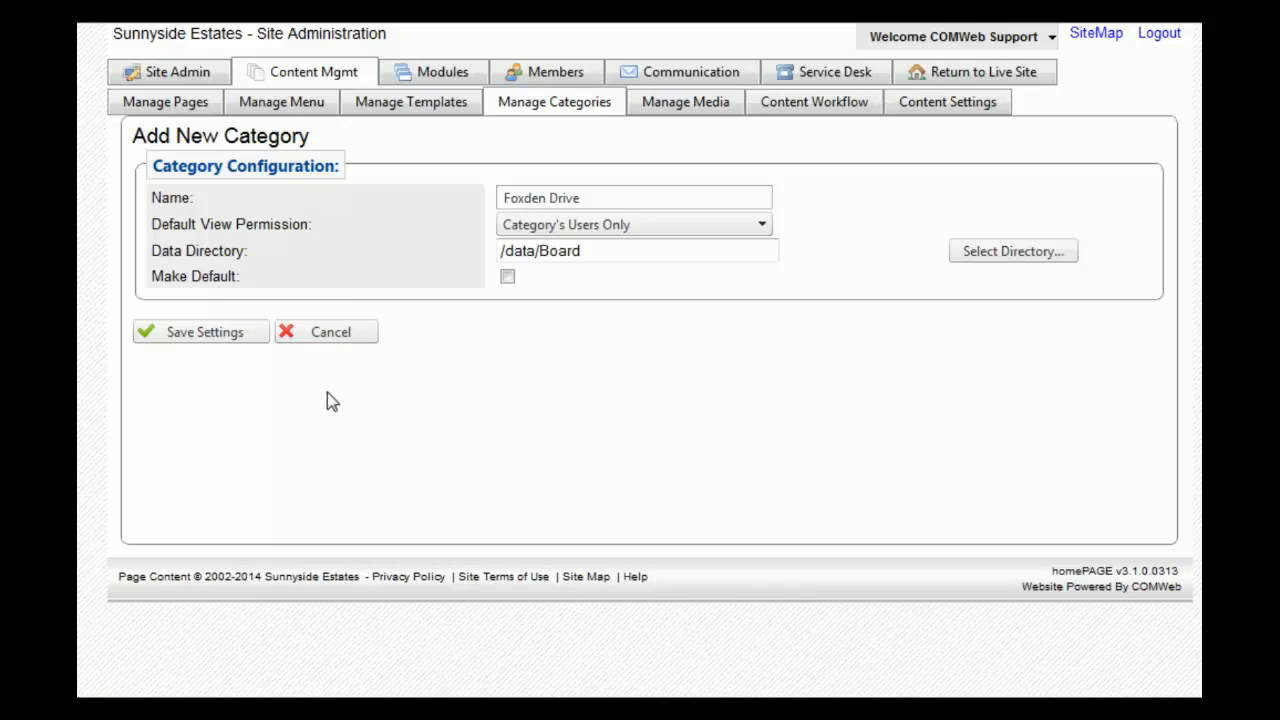
left_click(238, 336)
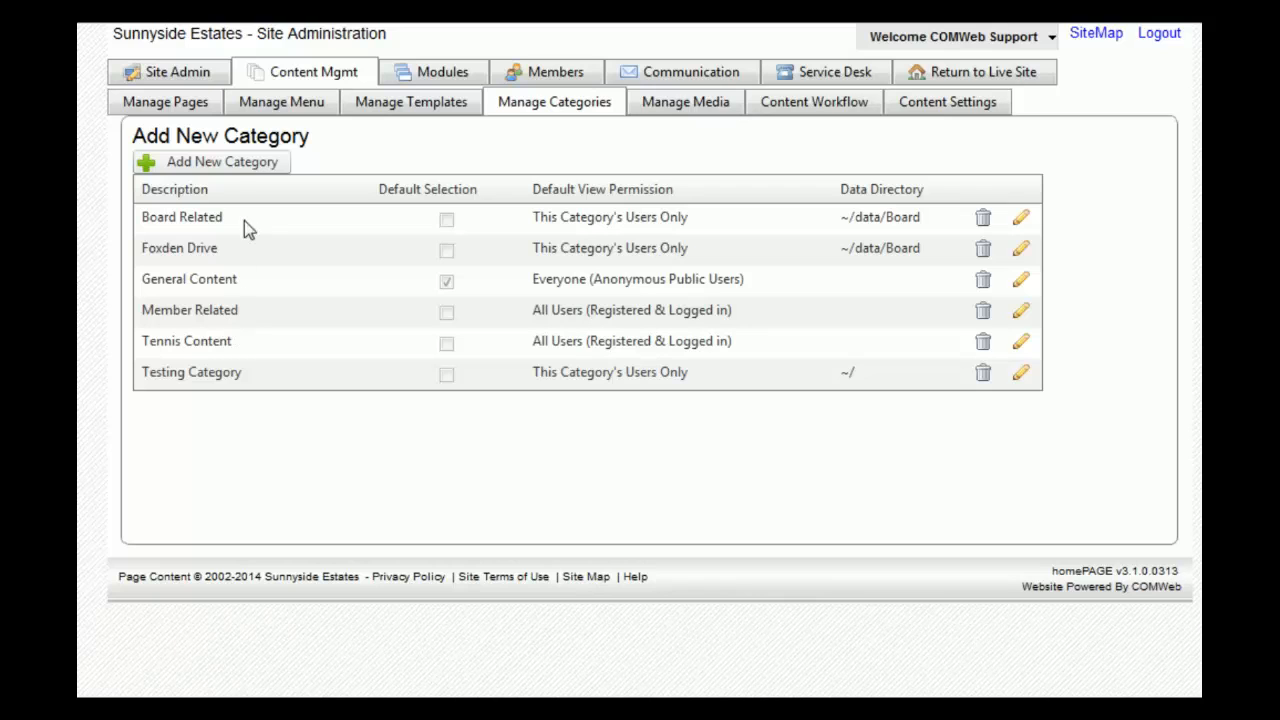
Open the authorization roles list in user management and review the existing roles and their privileges.
left_click(178, 73)
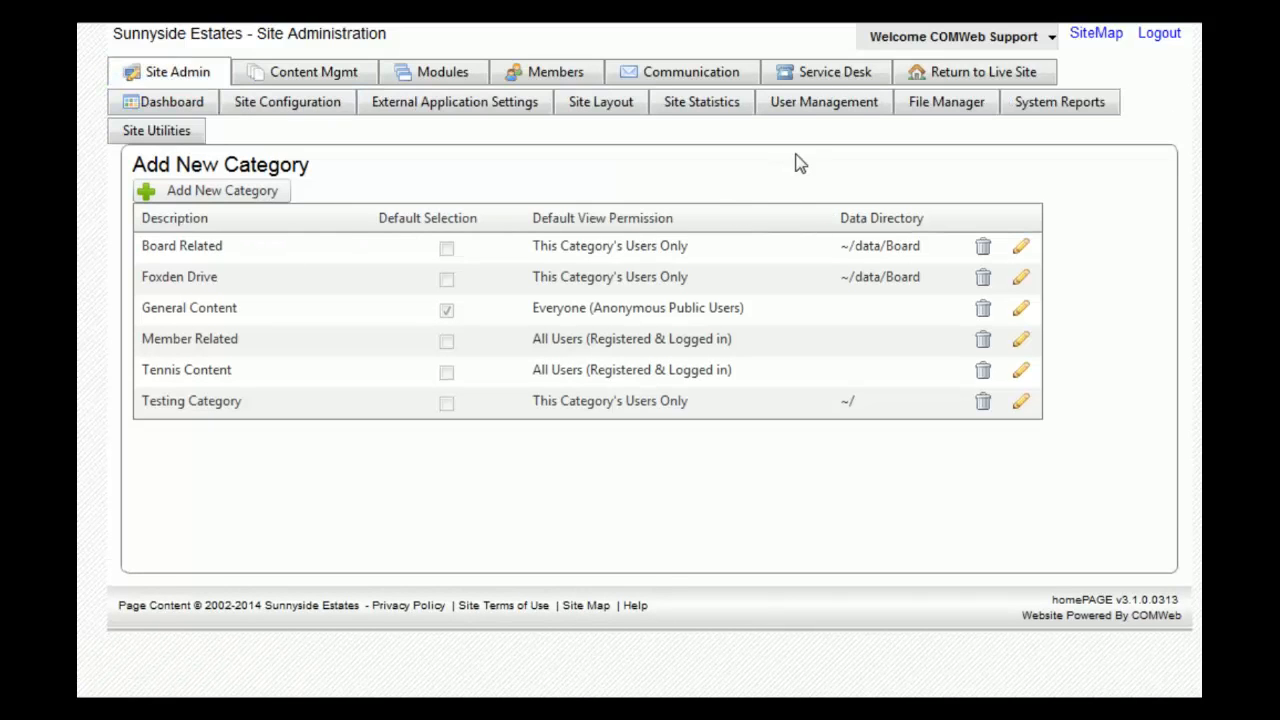
left_click(833, 104)
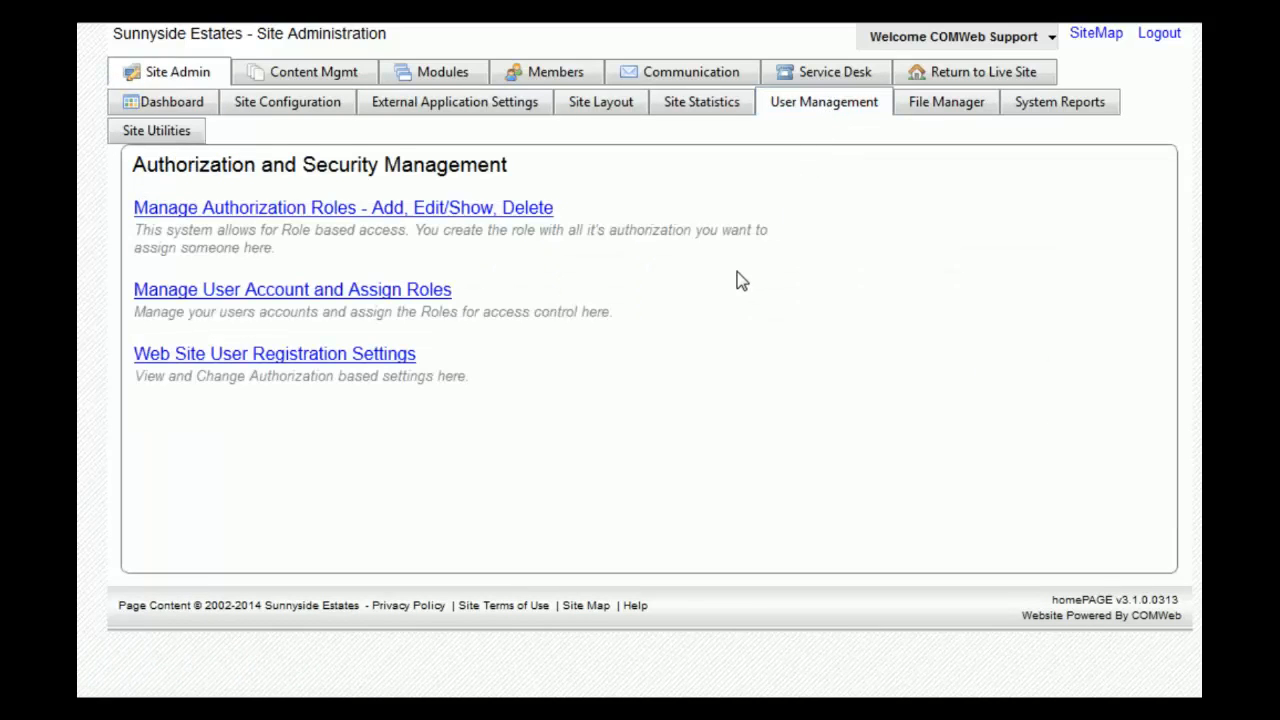
left_click(263, 210)
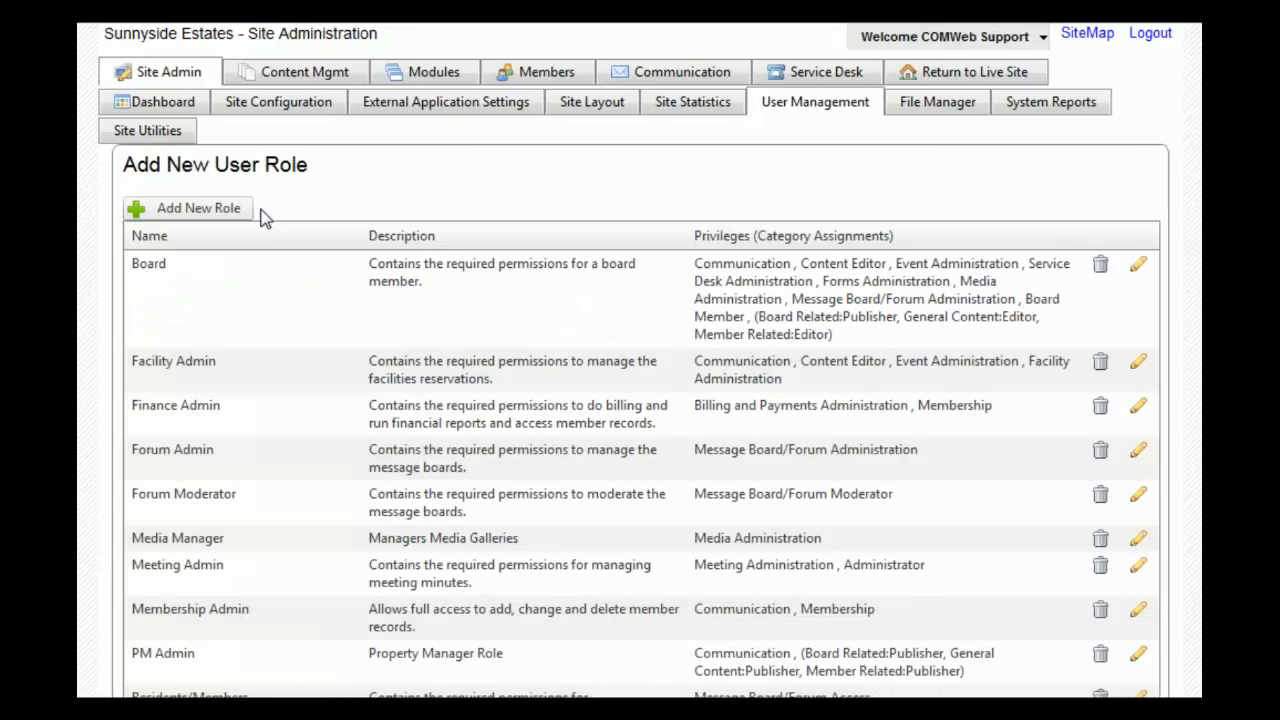
scroll(263, 218, "down", 5)
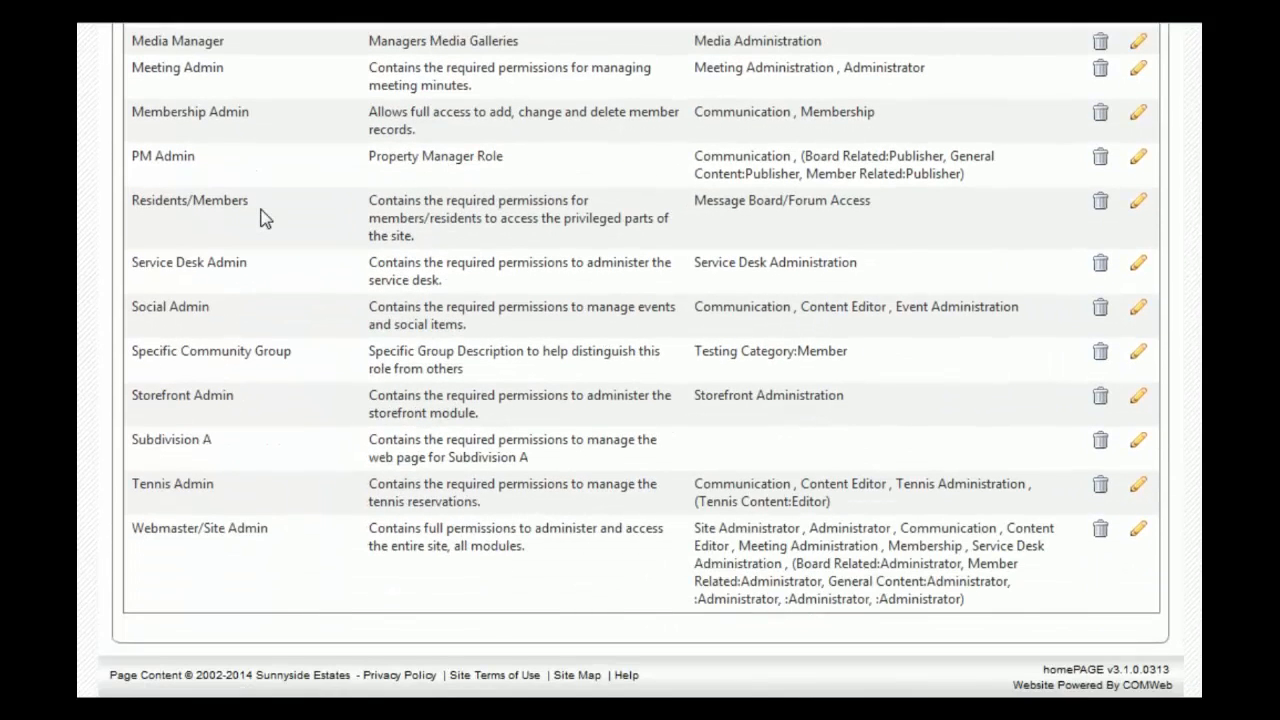
scroll(263, 218, "up", 5)
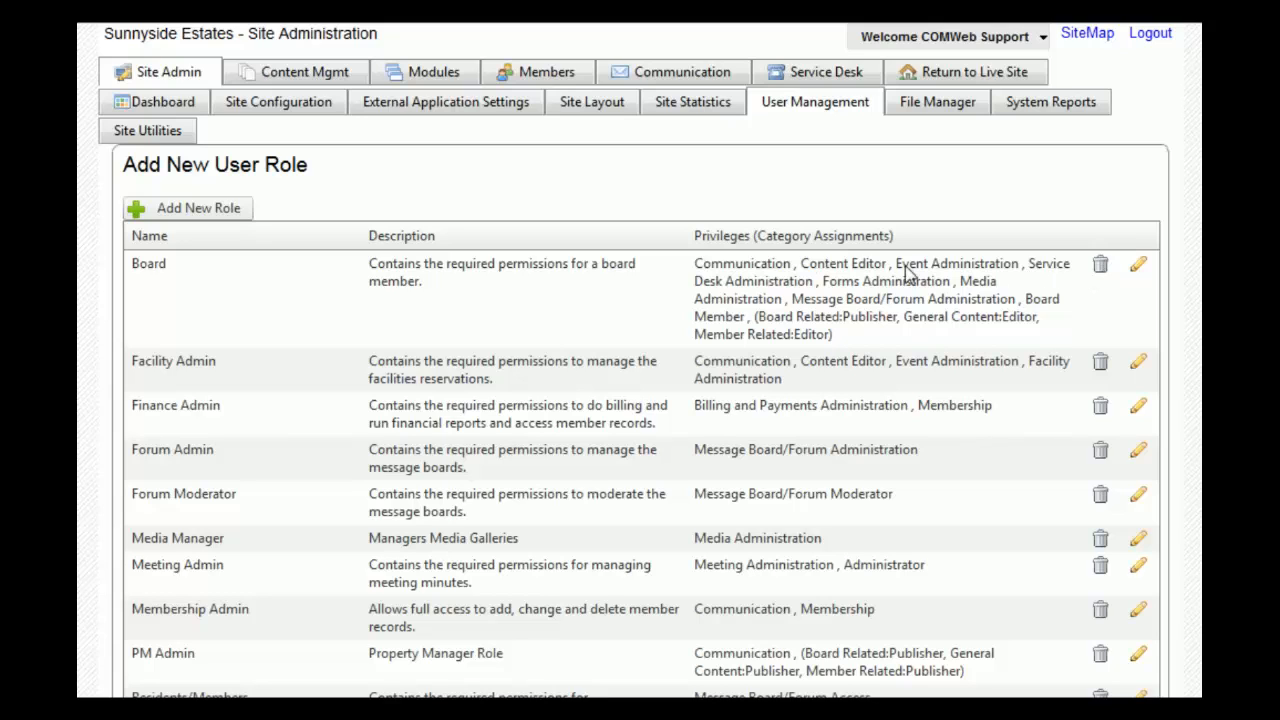
Start a new user role named Fox Den with the description Fox Den Subdivision.
left_click(166, 220)
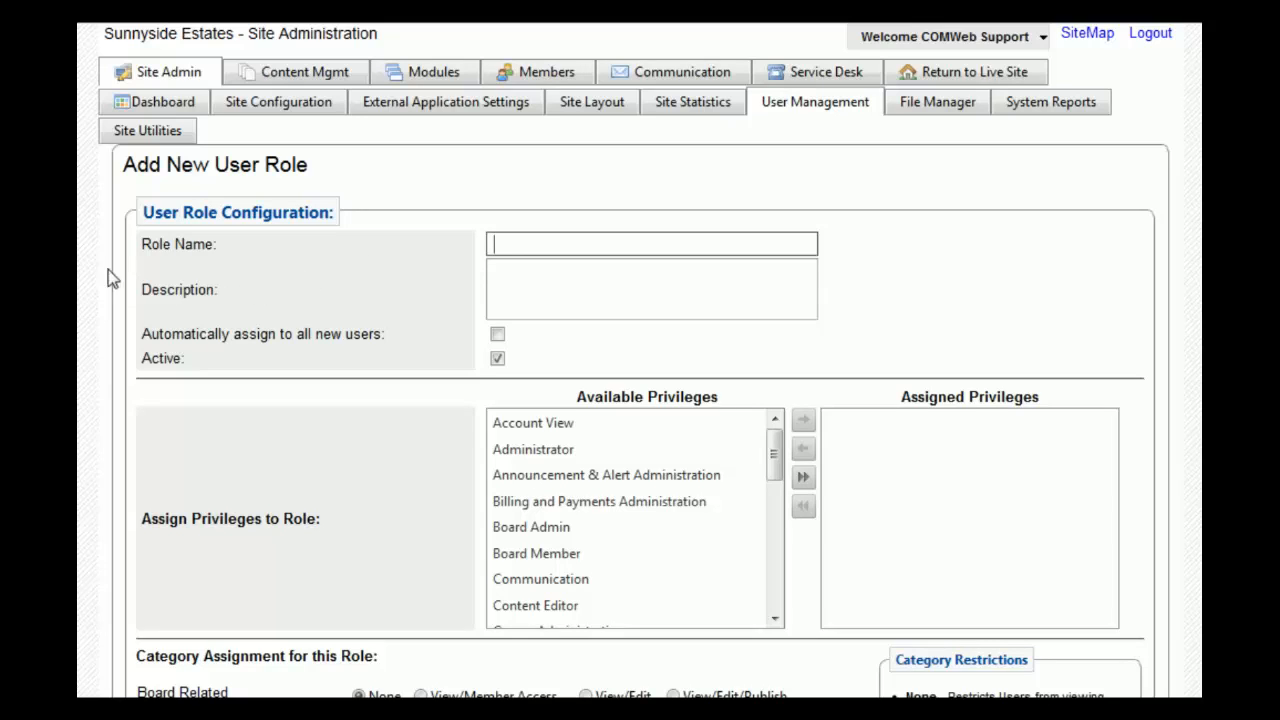
type("F")
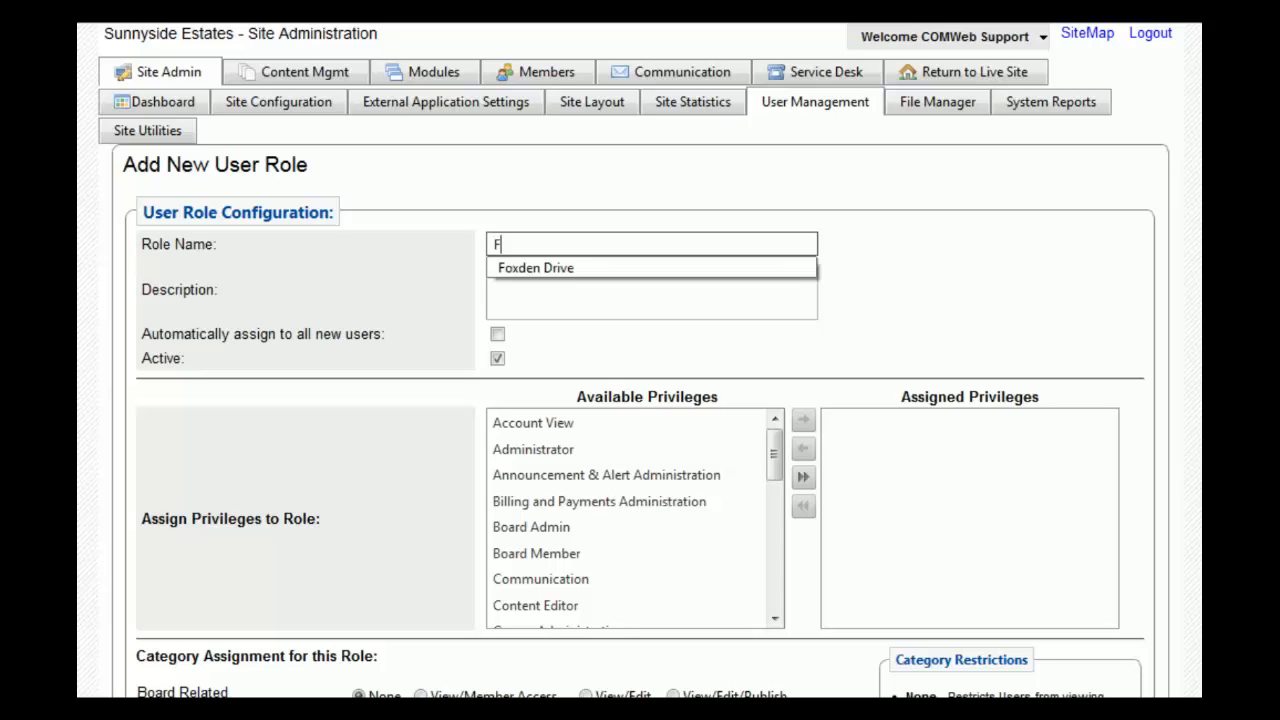
type("ox Den")
key("Tab")
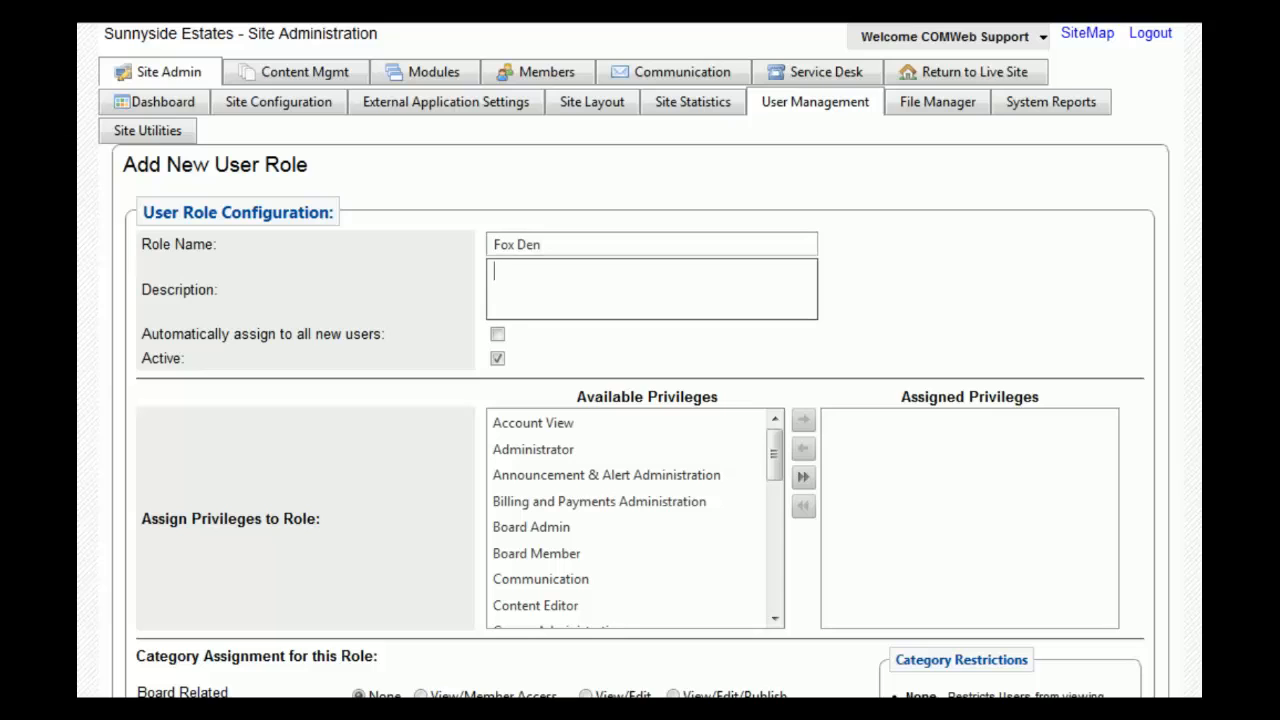
type("Fox Den Subdivsion")
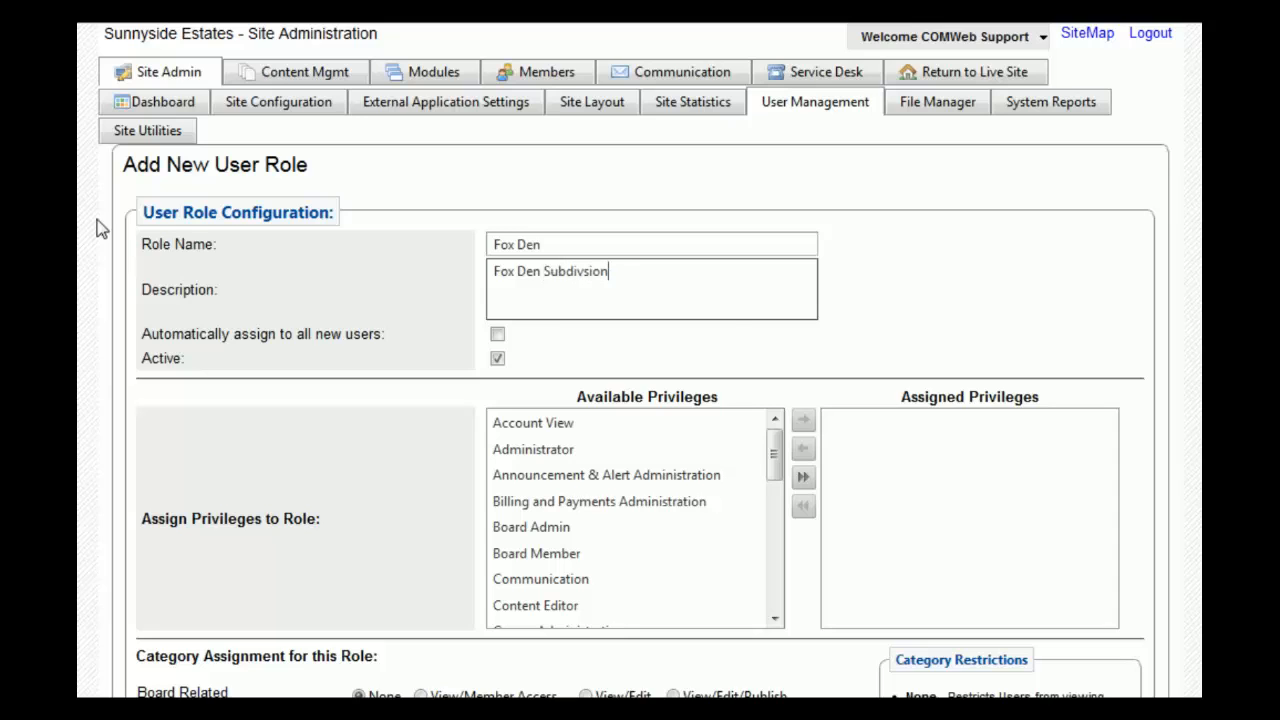
left_click(658, 348)
left_click(584, 271)
type("i")
left_click(674, 338)
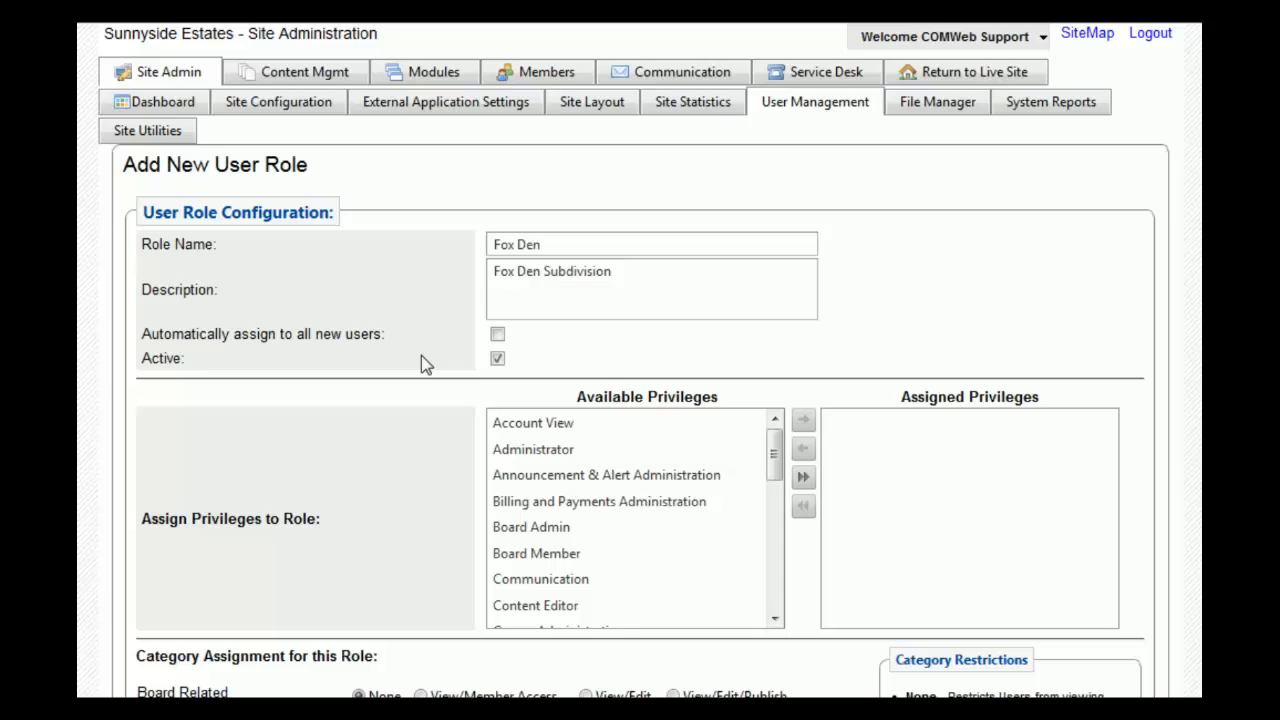
Give the active role View/Member Access to the Foxden Drive category and save the role.
left_click(498, 360)
scroll(447, 408, "down", 5)
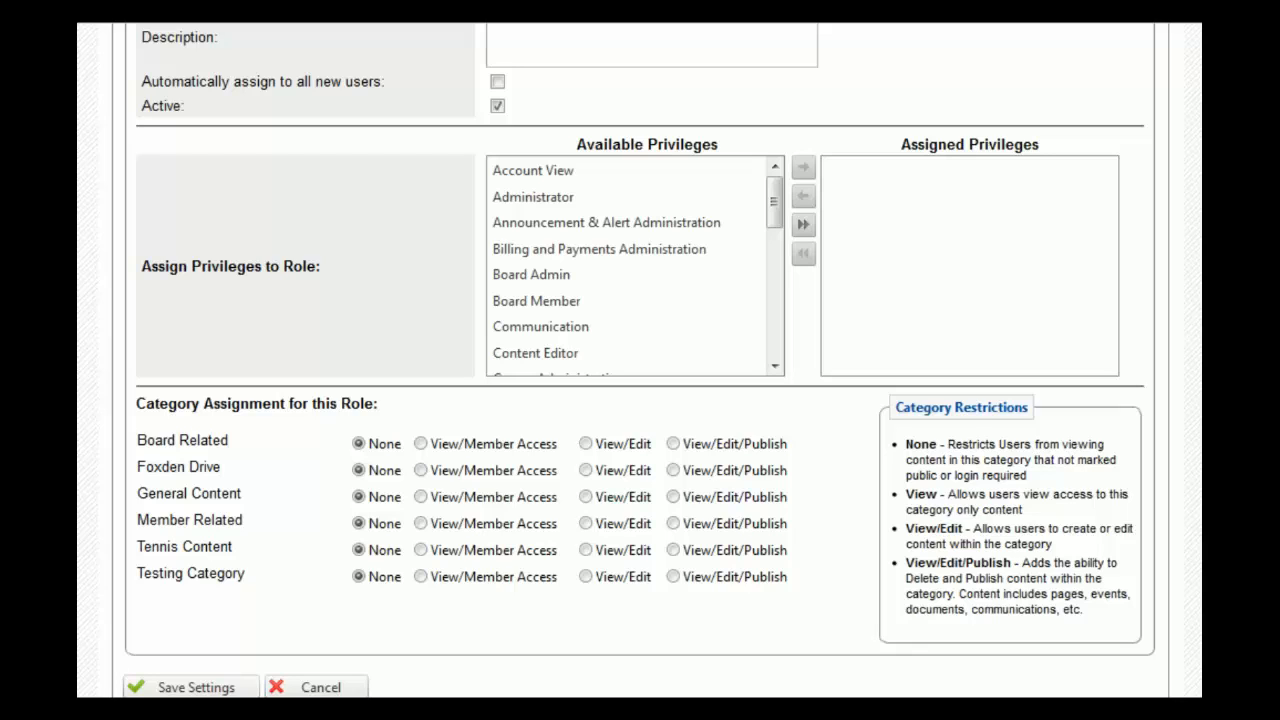
left_click(421, 472)
scroll(423, 478, "down", 1)
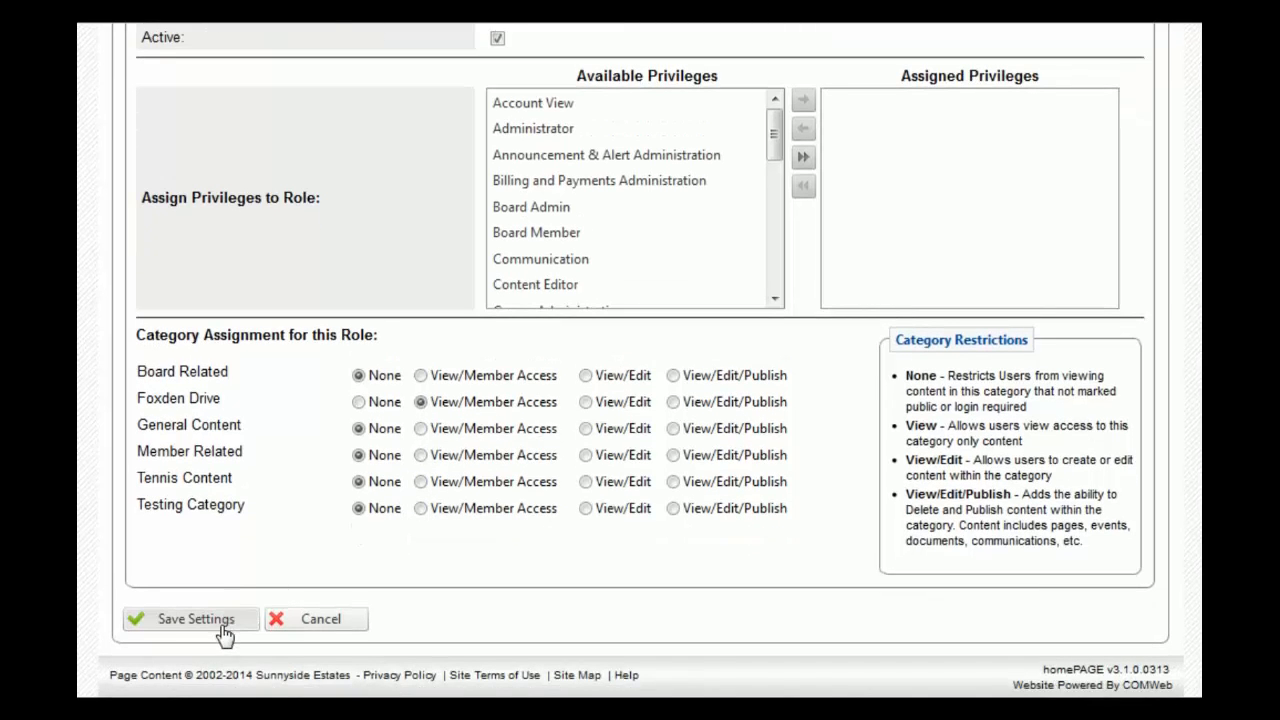
left_click(227, 628)
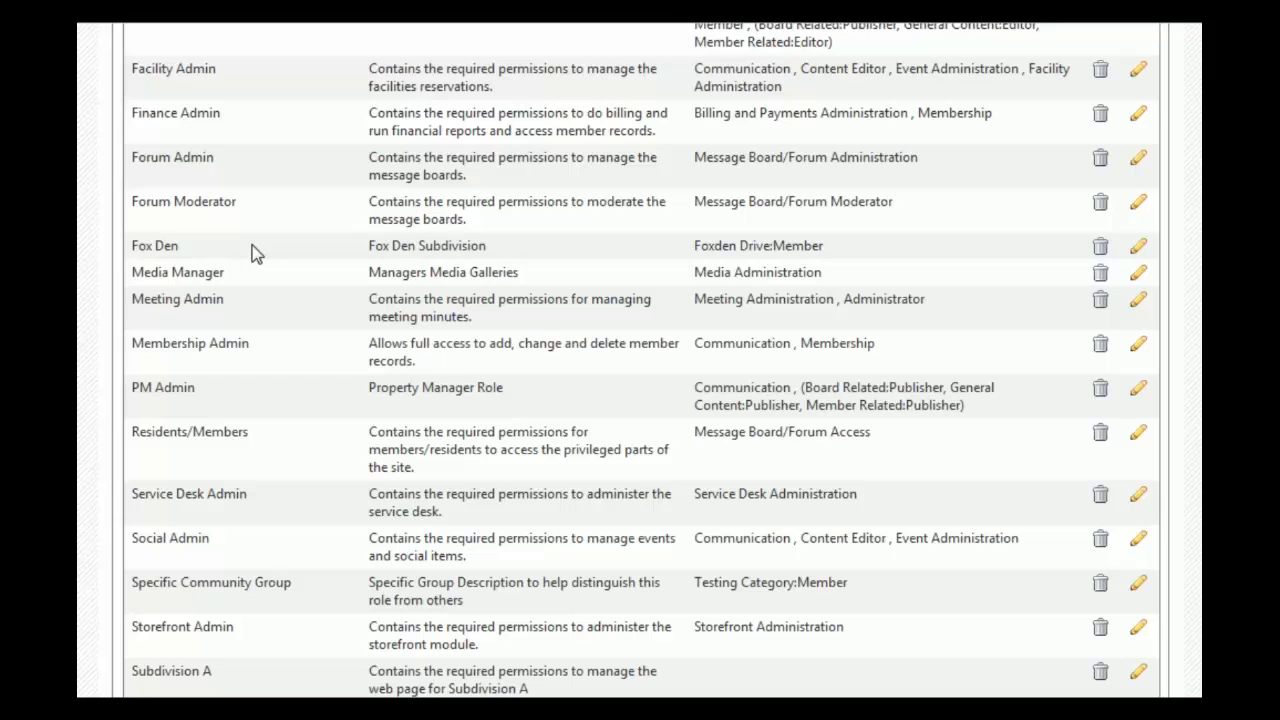
scroll(255, 253, "up", 5)
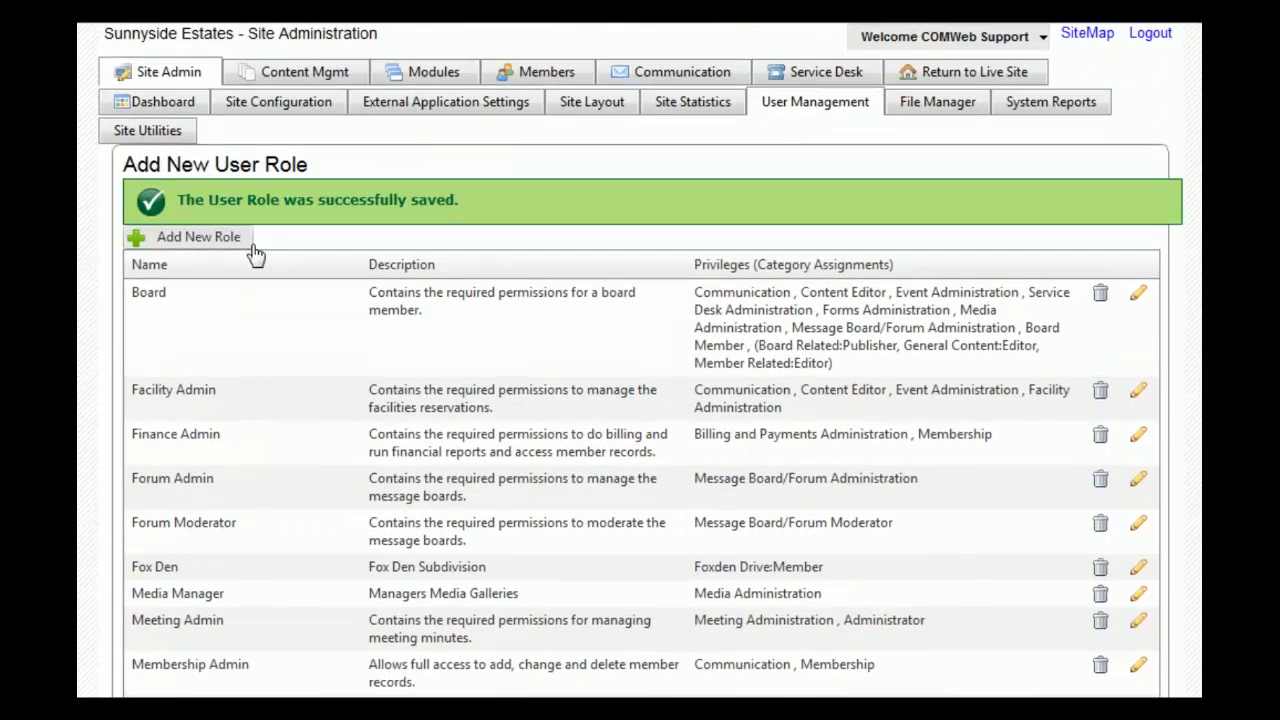
Assign the Fox Den role to the fourth user in the user accounts list and save the permissions.
left_click(829, 113)
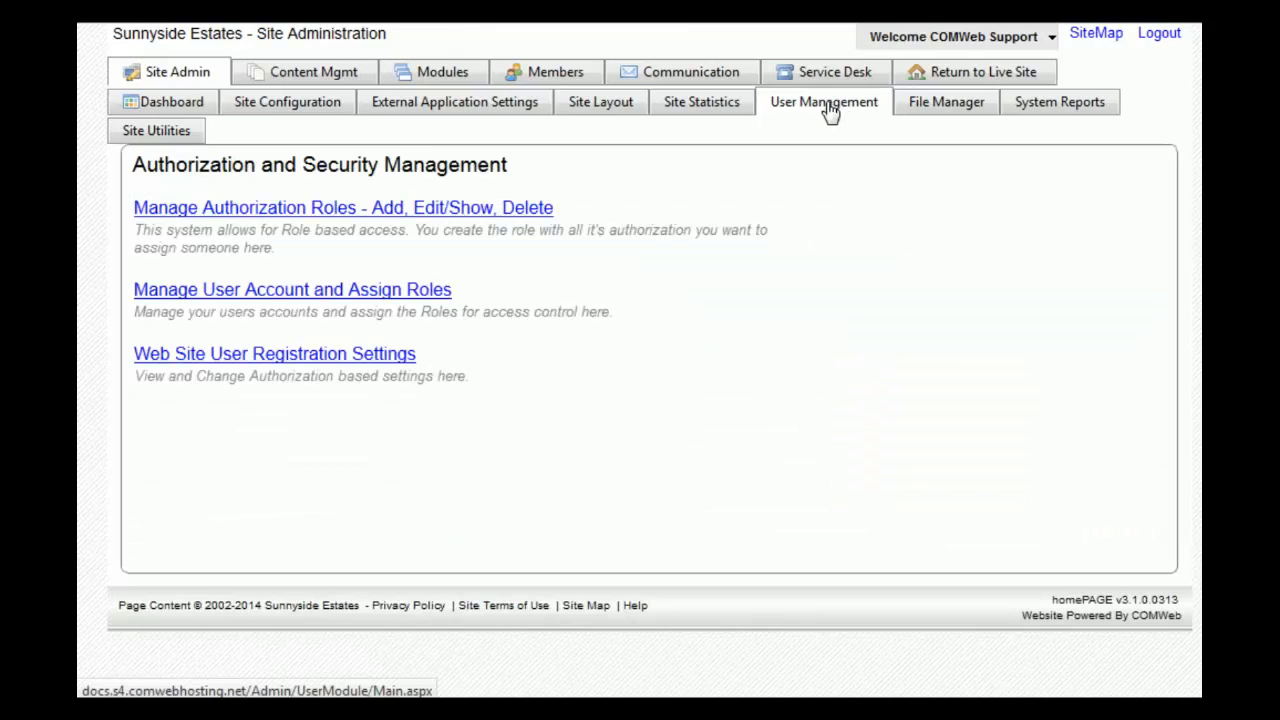
left_click(330, 290)
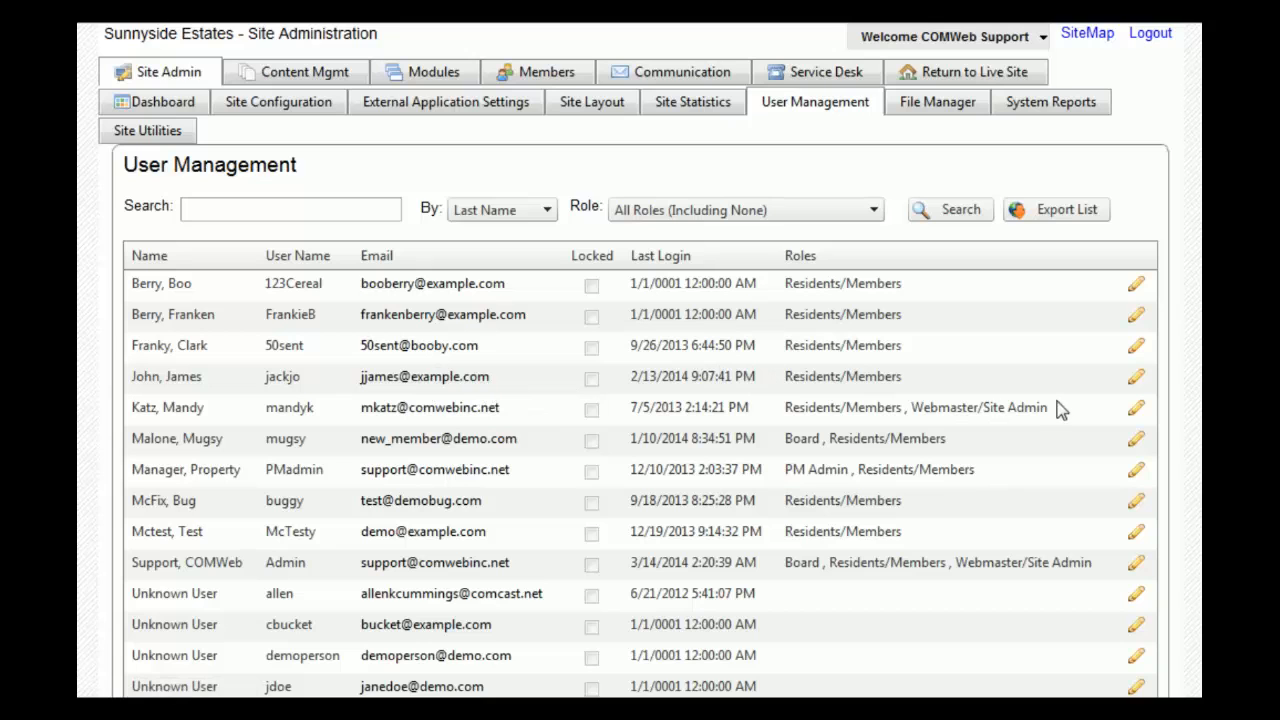
left_click(1138, 386)
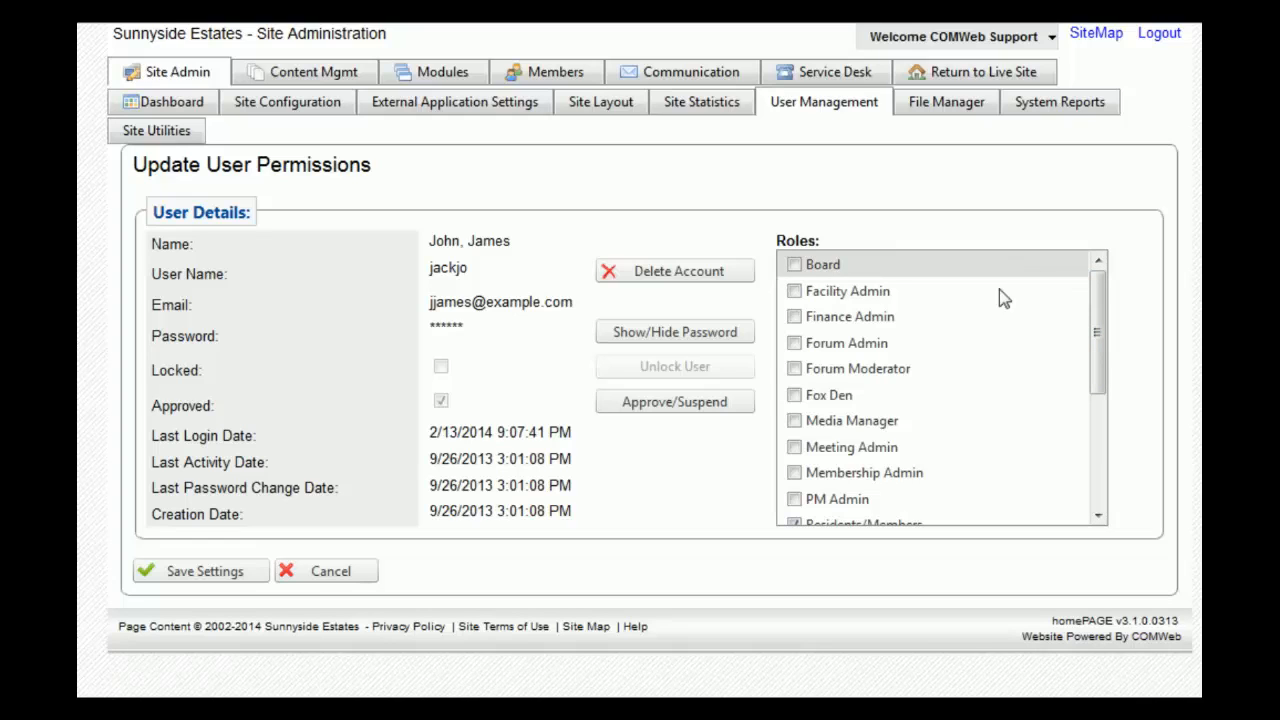
left_click(794, 396)
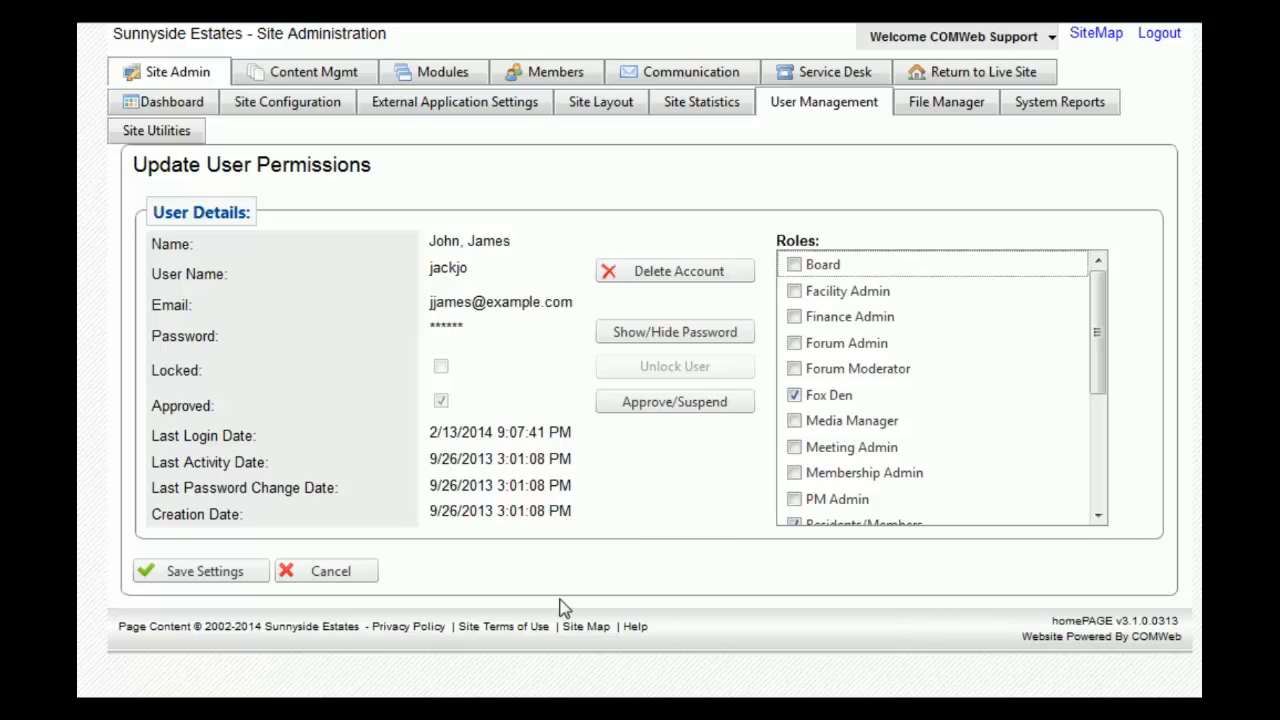
left_click(193, 578)
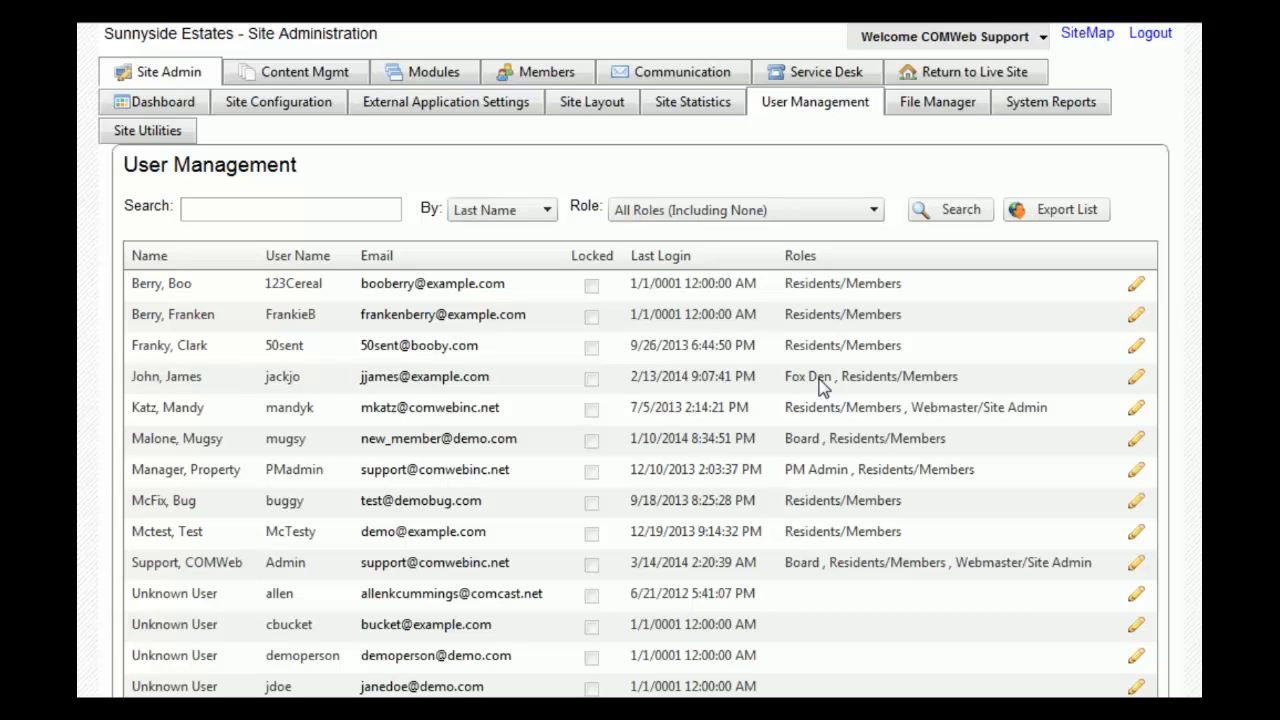
Return to the live site, go to the chili cookoff special event page, and open its page properties for editing.
left_click(950, 80)
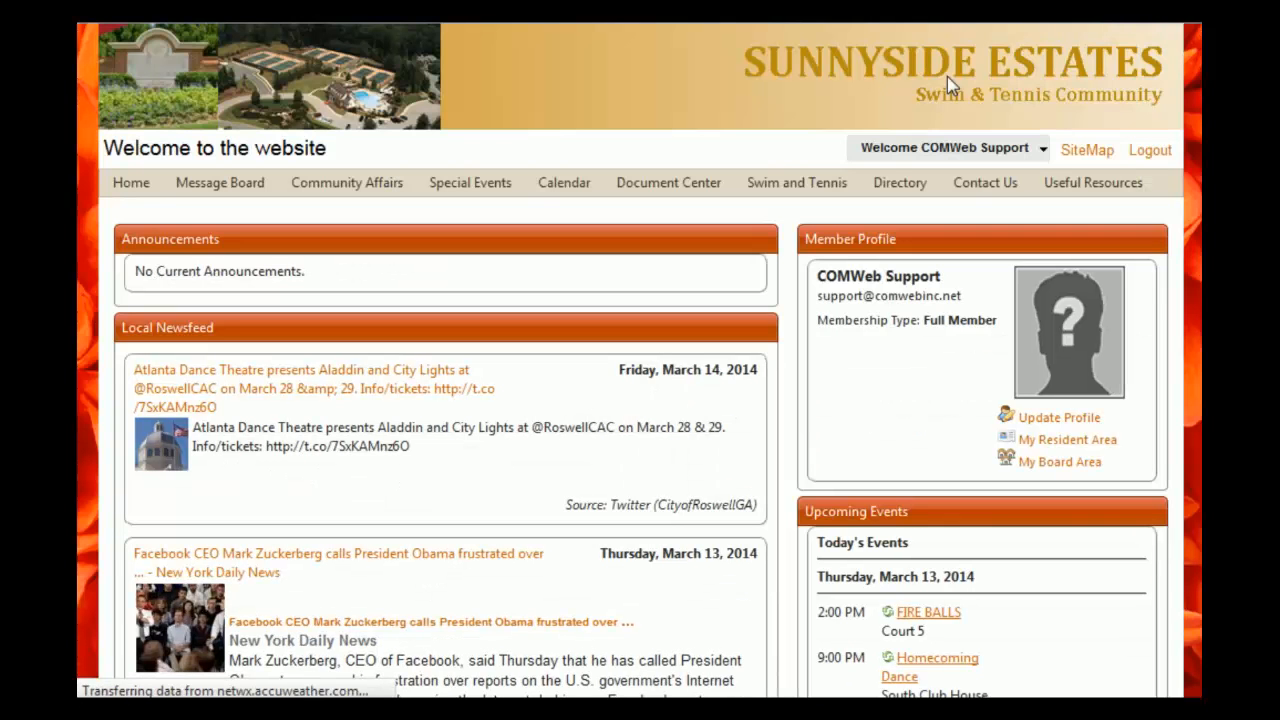
mouse_move(528, 180)
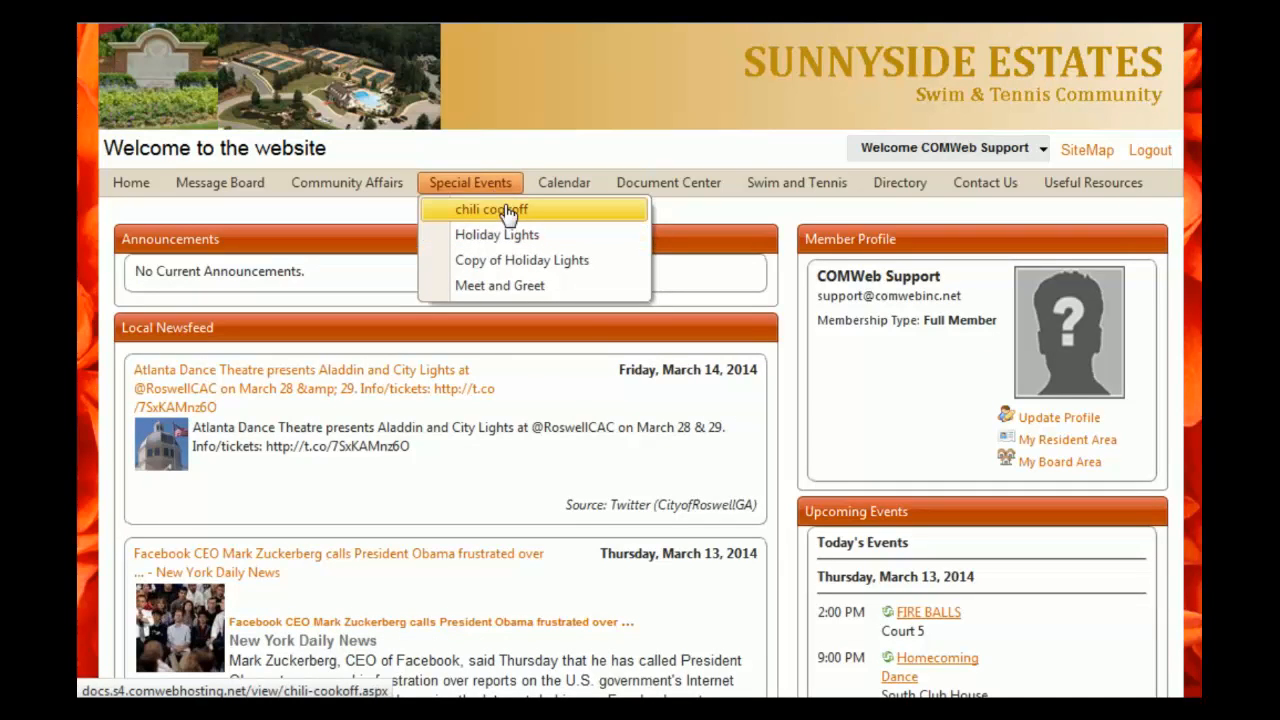
left_click(510, 212)
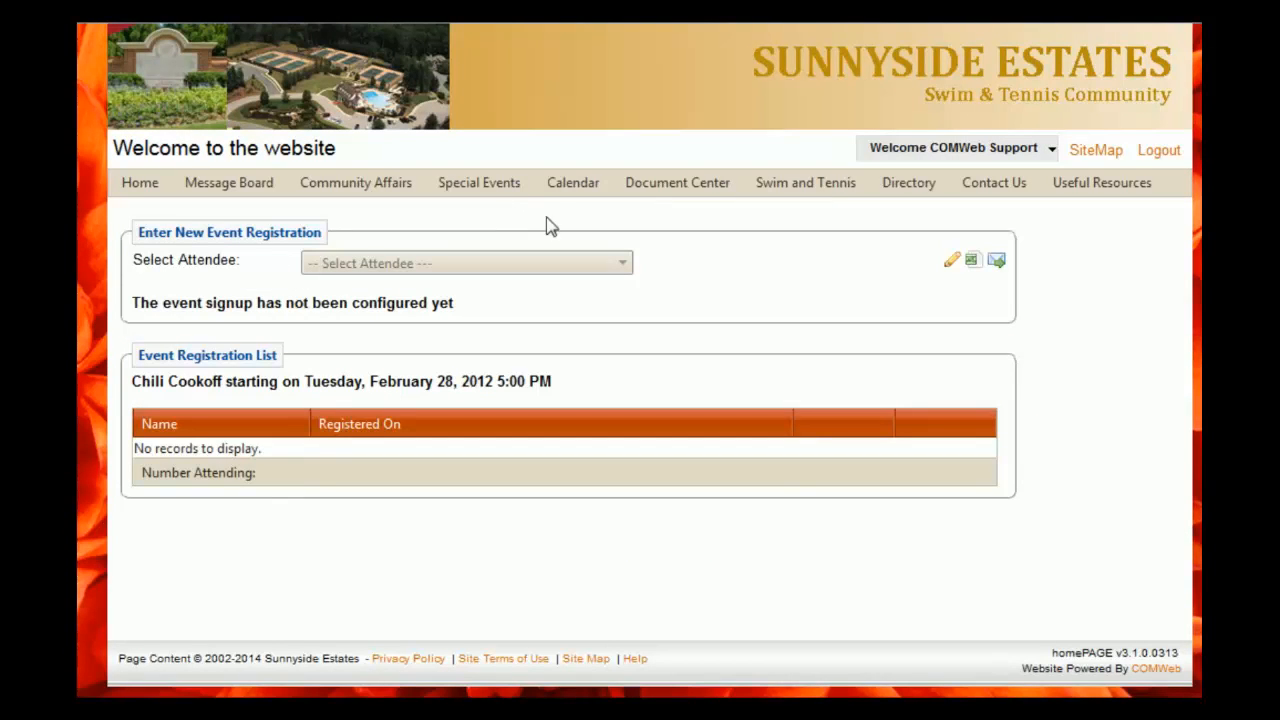
left_click(1013, 157)
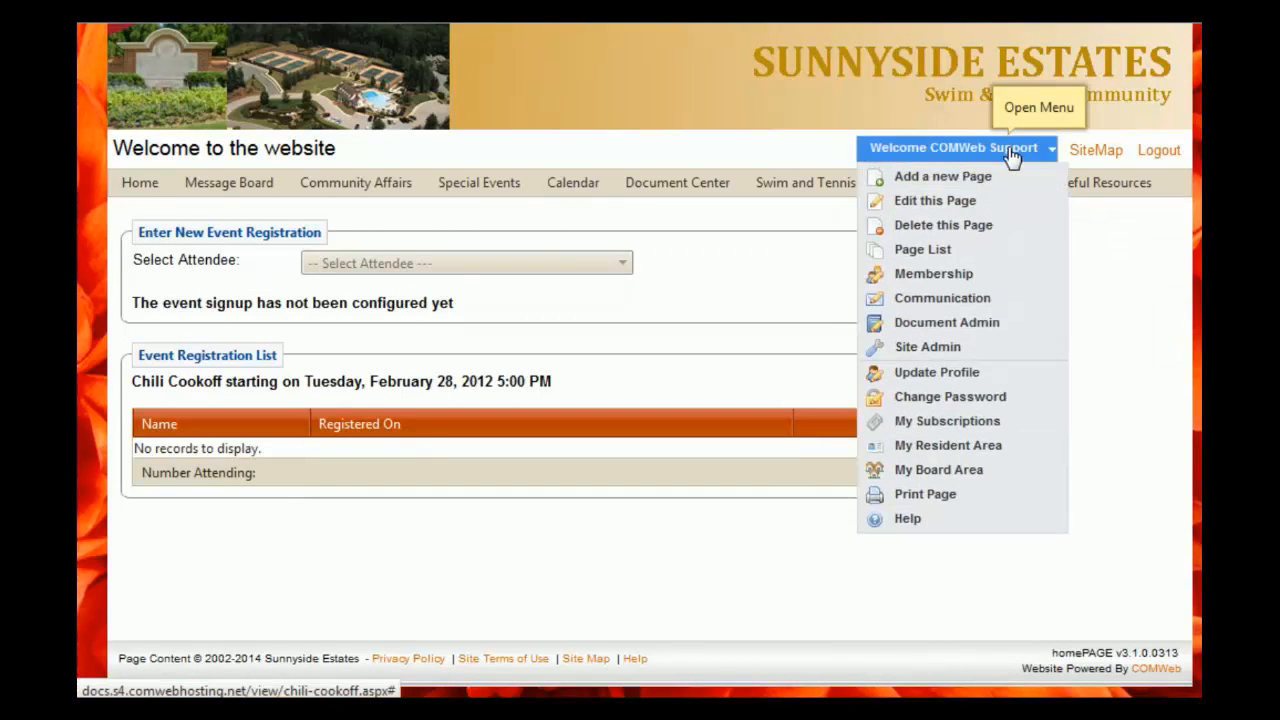
left_click(957, 201)
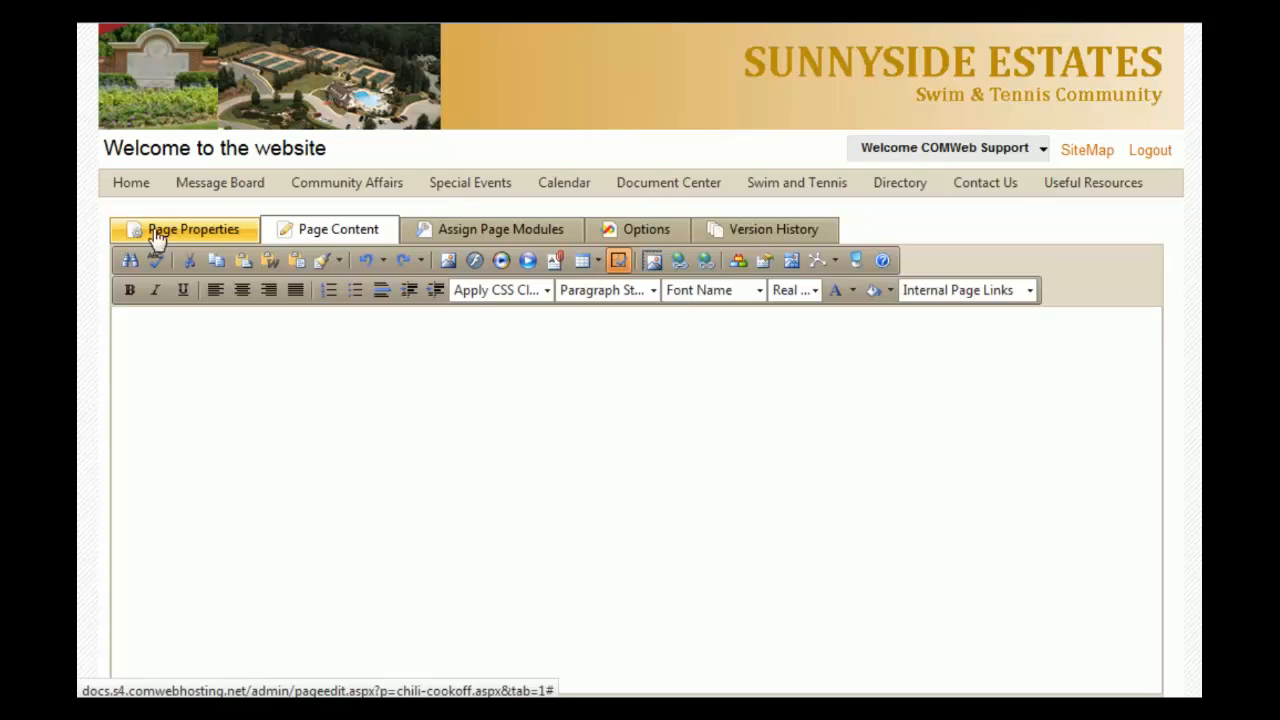
left_click(222, 236)
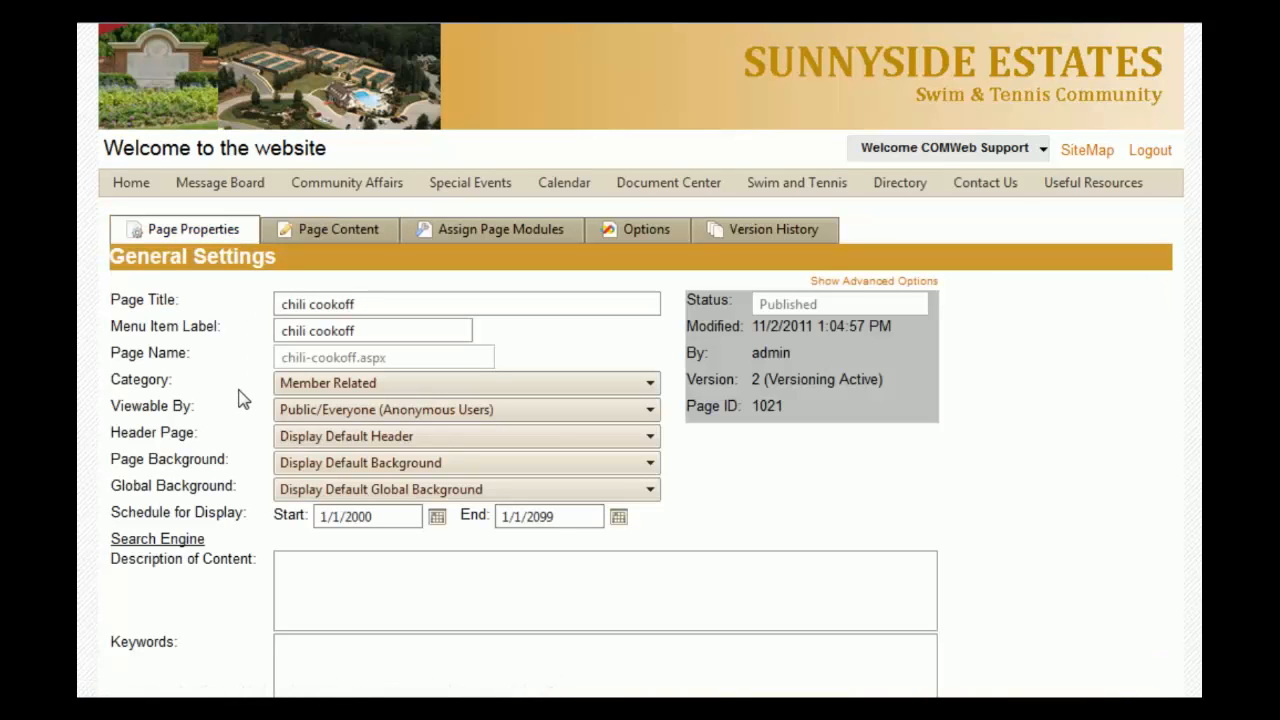
Set the page's category to Foxden Drive, make it viewable by Category Members (User must belong to this group), and publish it.
left_click(422, 384)
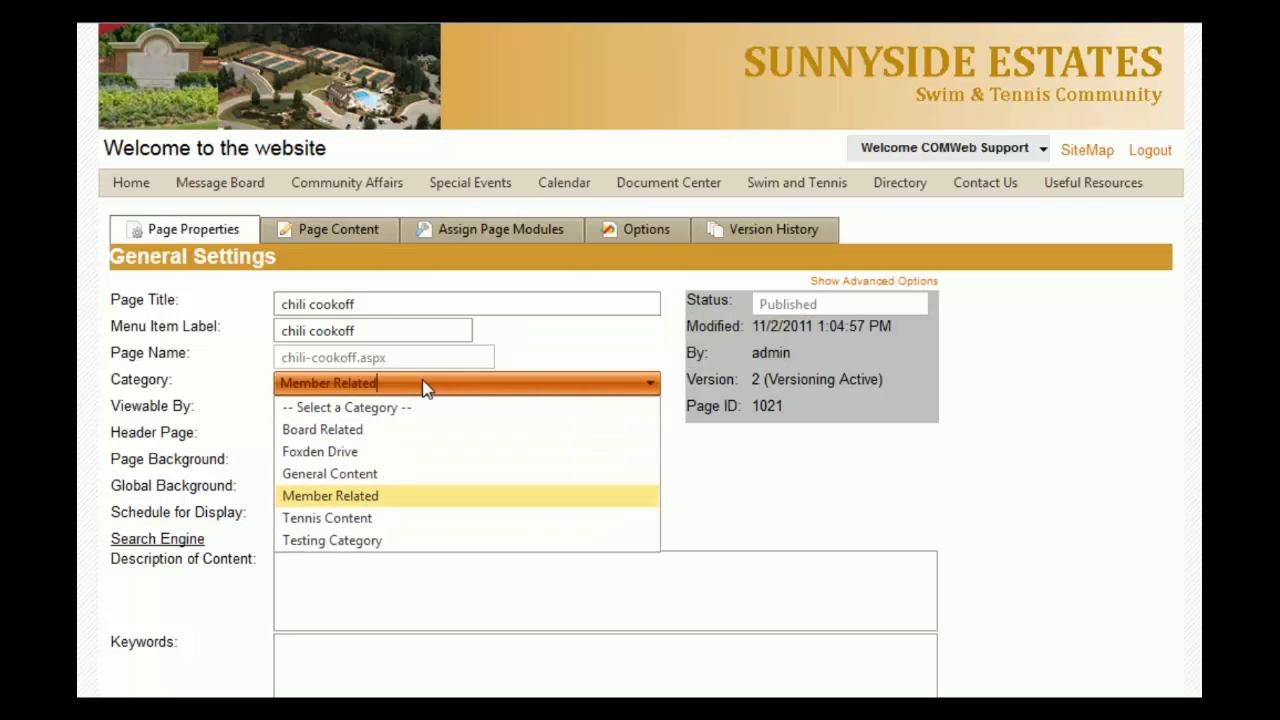
left_click(410, 452)
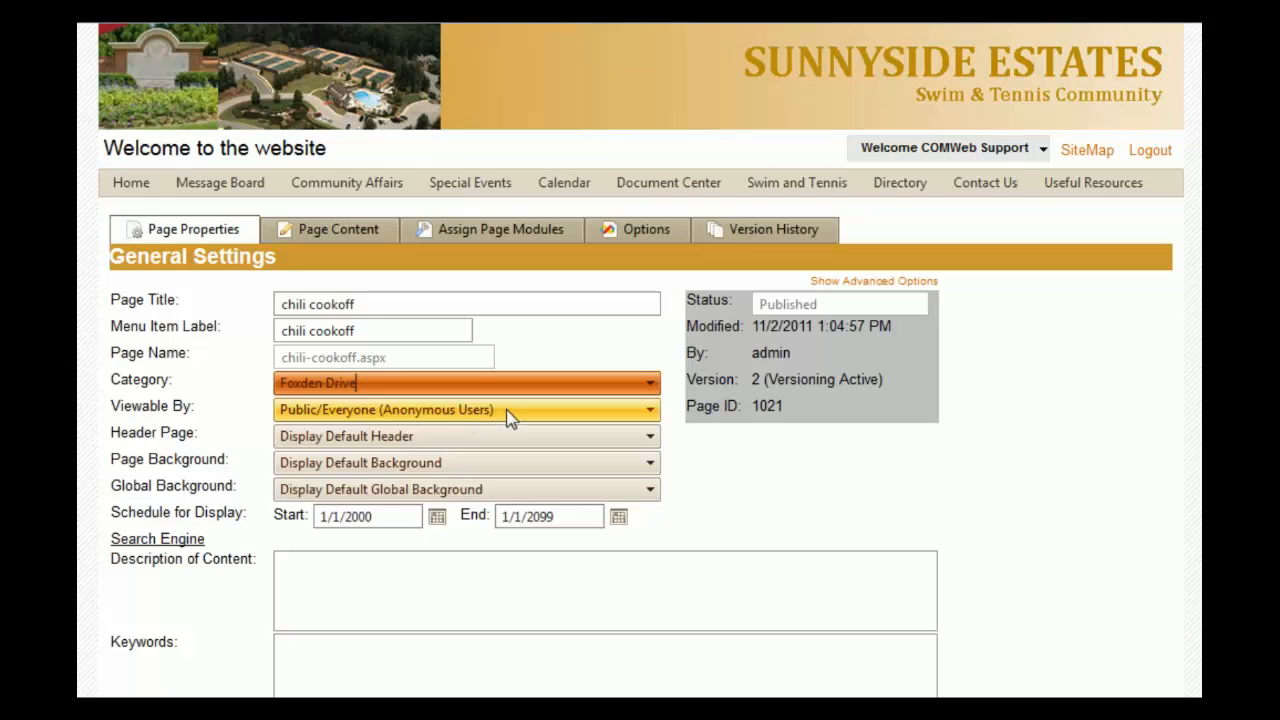
left_click(532, 408)
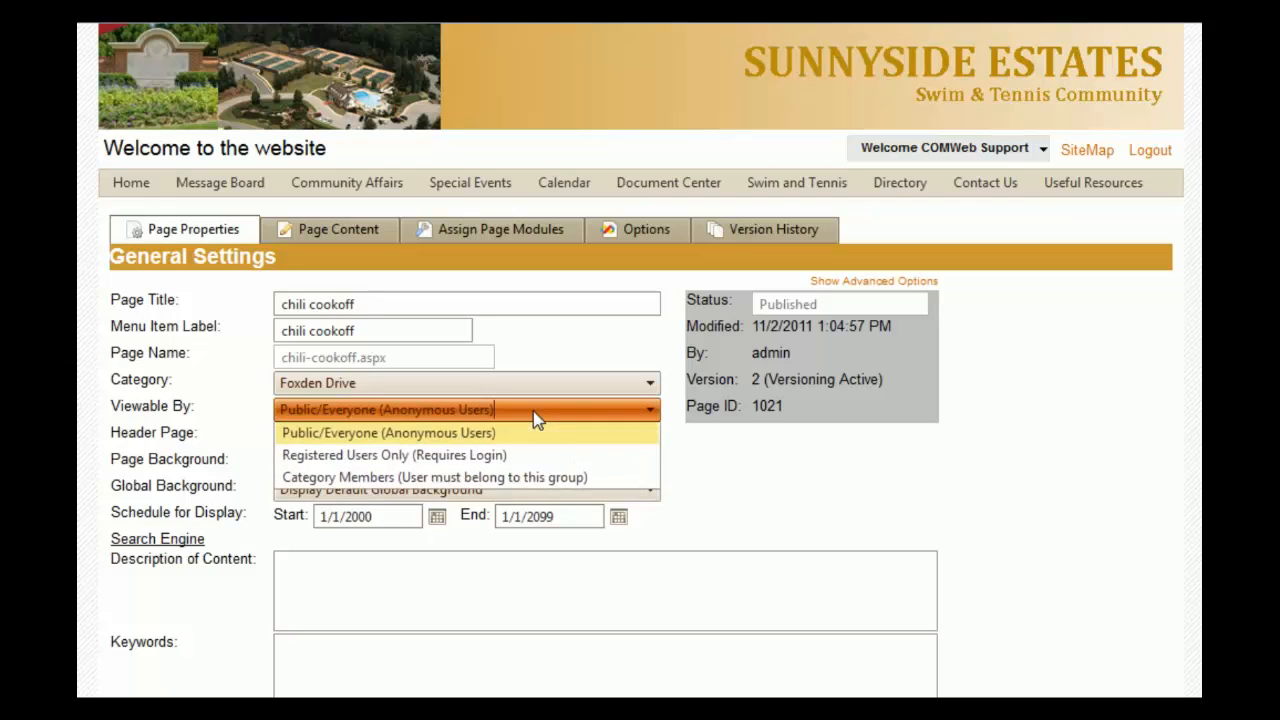
left_click(516, 480)
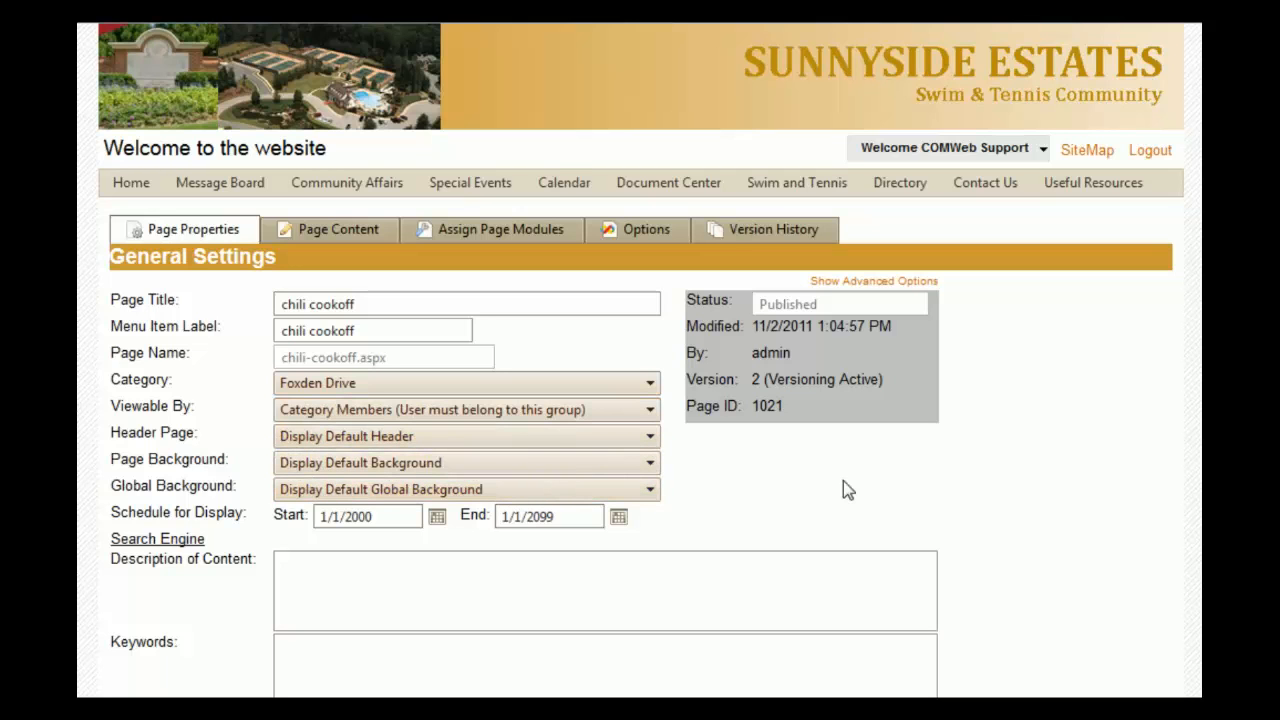
scroll(746, 408, "down", 3)
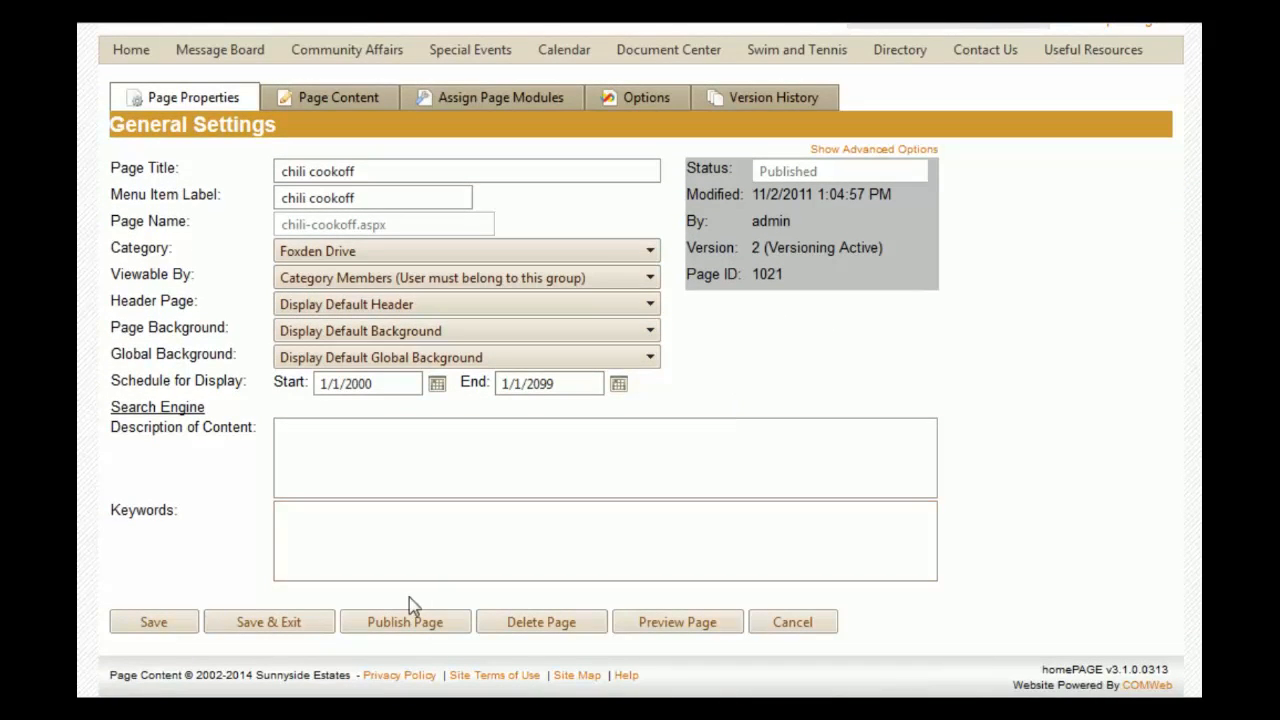
left_click(398, 622)
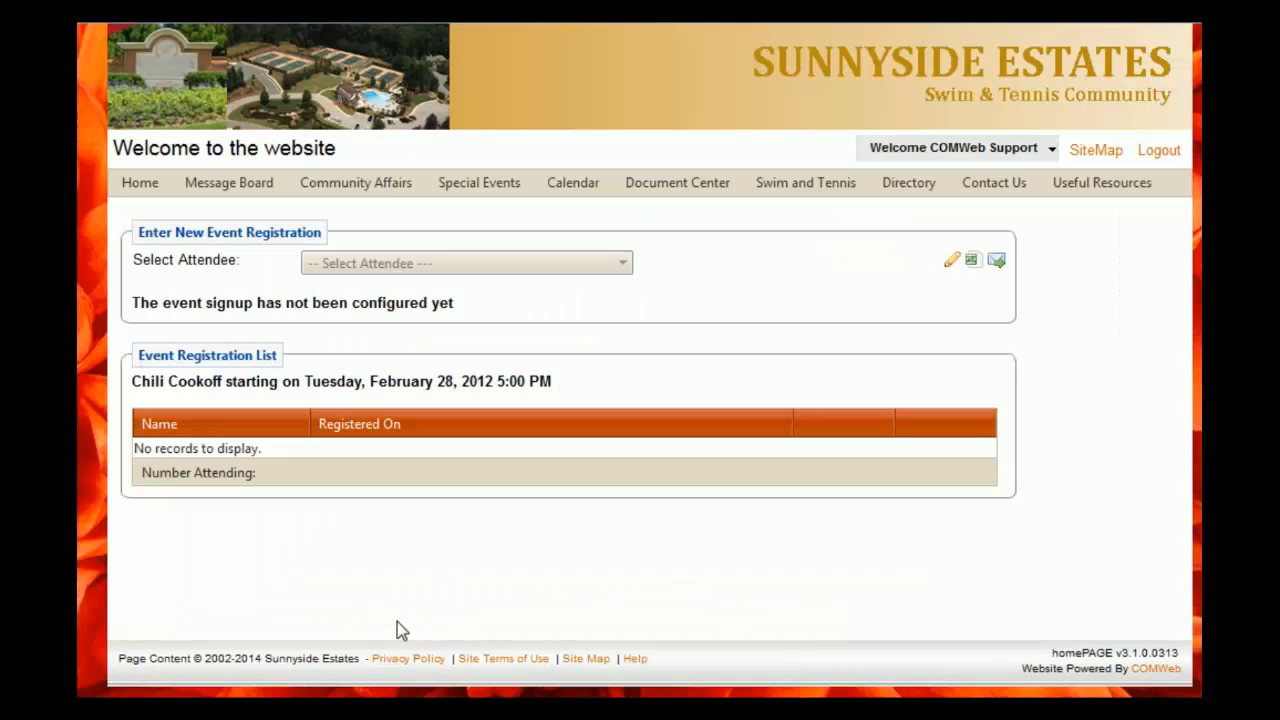